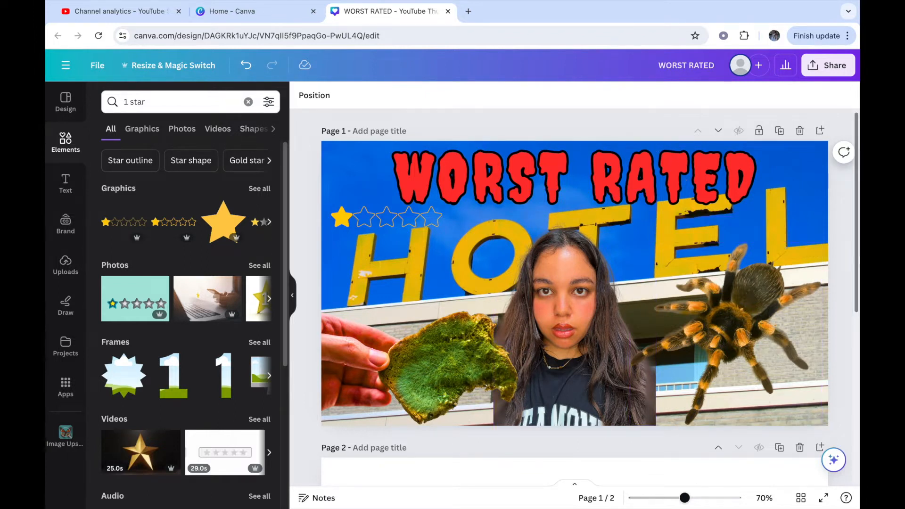
- Examine the WORST RATED example thumbnail and its spider image, and return to the home page
{"action": "scroll", "coordinate": [821, 173], "scroll_direction": "down", "scroll_amount": 1}
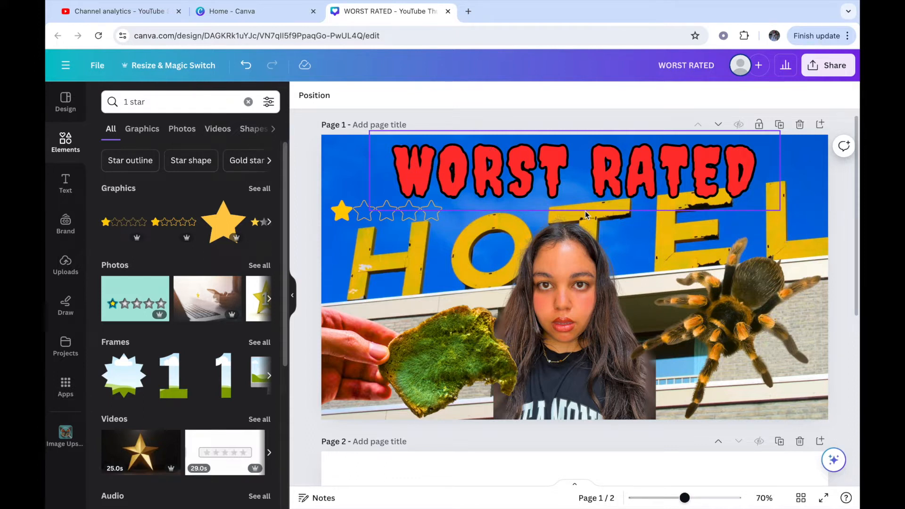
{"action": "left_click", "coordinate": [660, 283]}
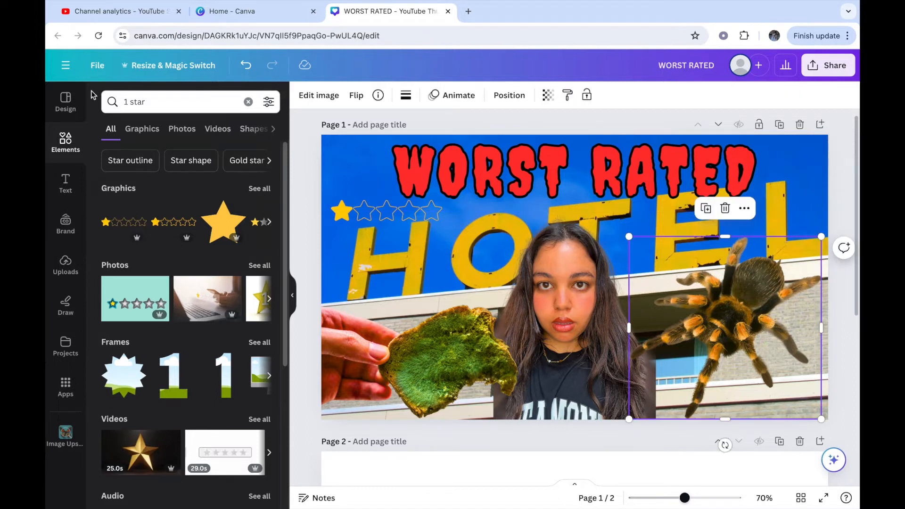
{"action": "left_click", "coordinate": [66, 65]}
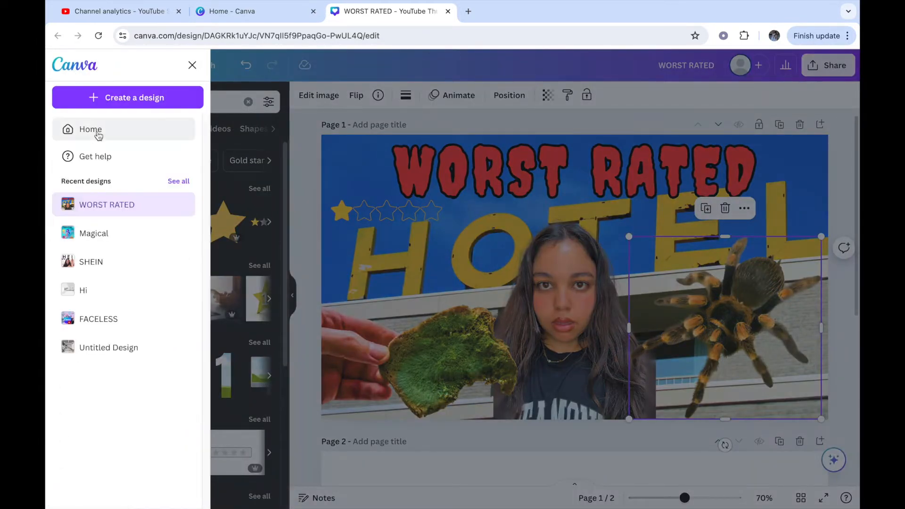
{"action": "left_click", "coordinate": [97, 134]}
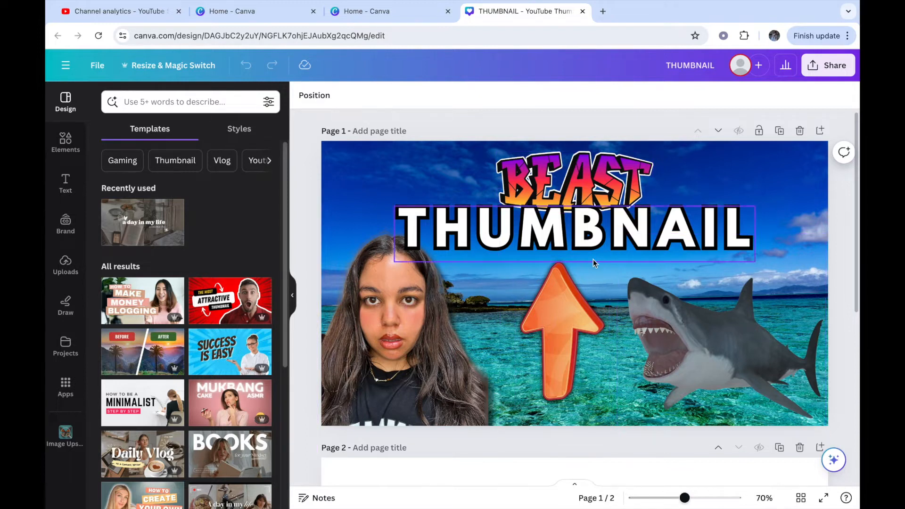
- Examine the shark, portrait and title in the THUMBNAIL example, and view the WORLDS SCARIEST THEME PARK example
{"action": "left_click", "coordinate": [653, 316]}
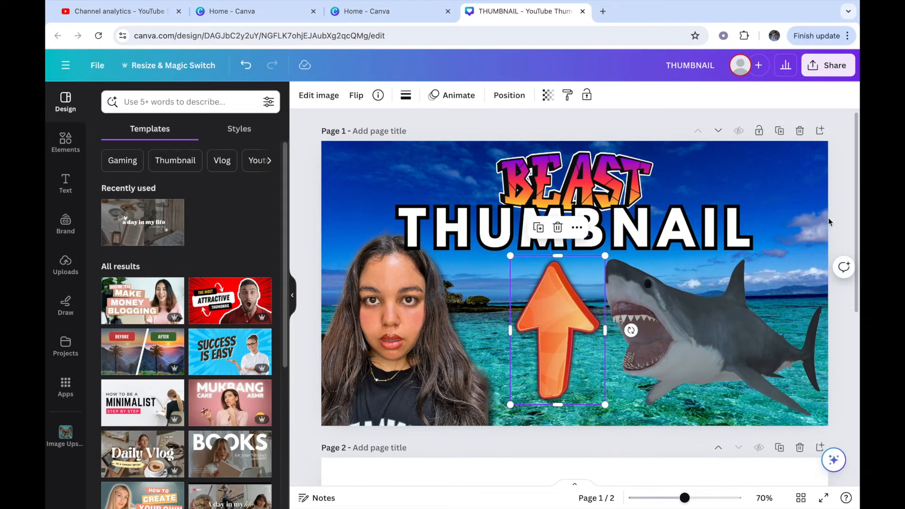
{"action": "left_click", "coordinate": [844, 207]}
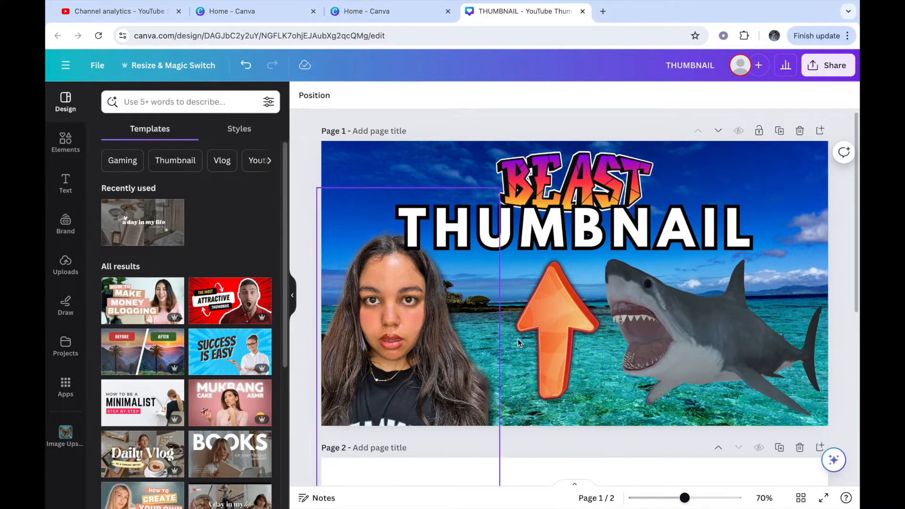
{"action": "left_click", "coordinate": [428, 320]}
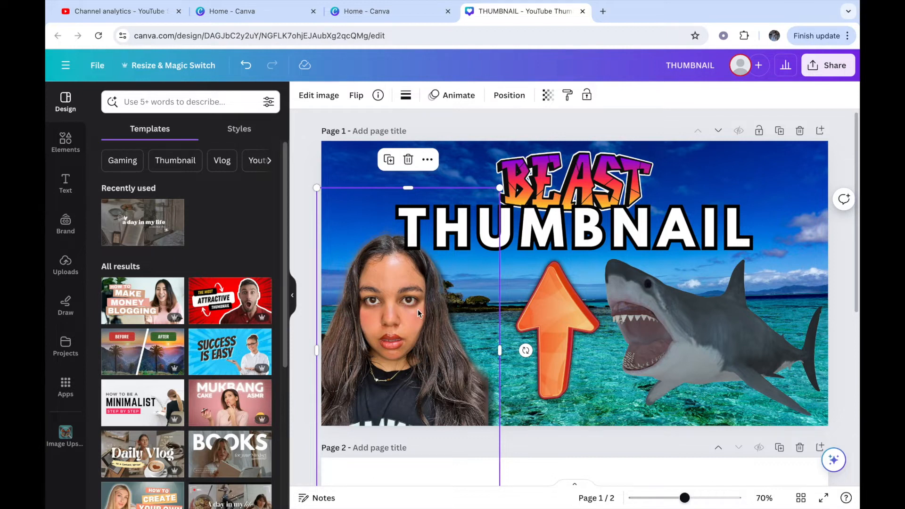
{"action": "left_click", "coordinate": [620, 185]}
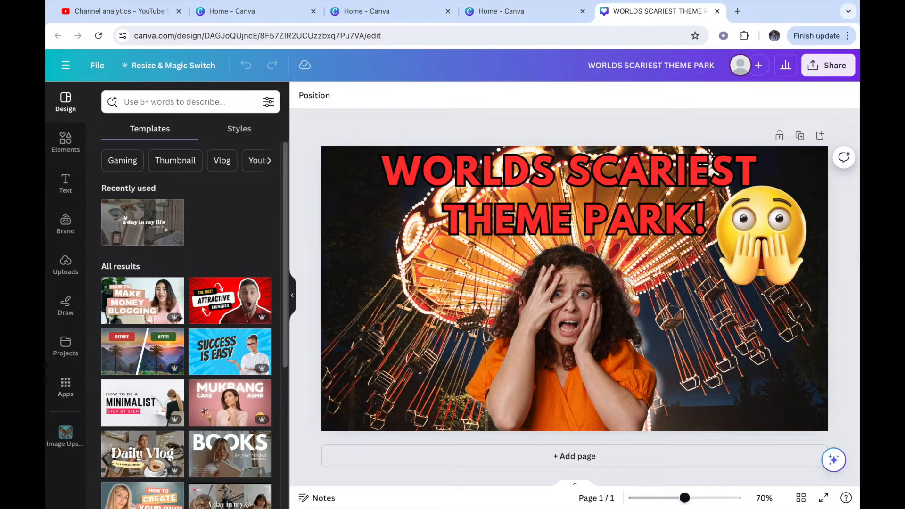
{"action": "left_click", "coordinate": [352, 225]}
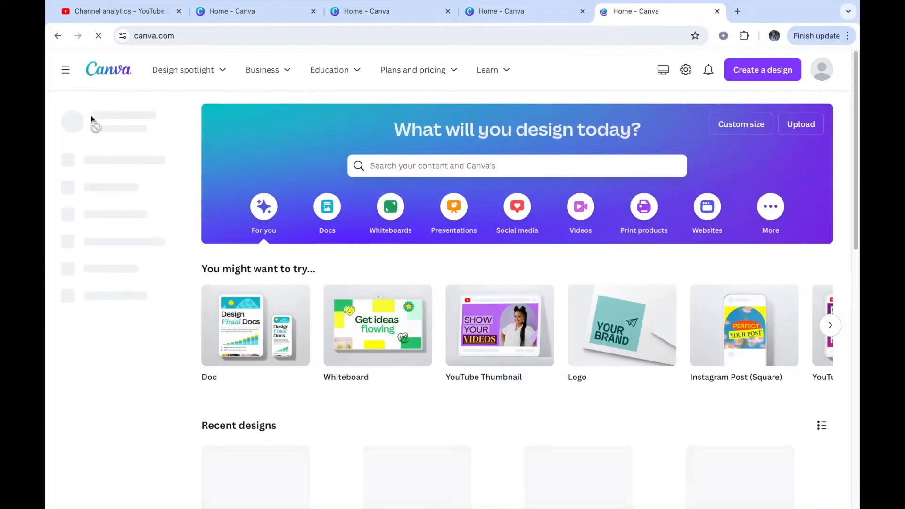
- Create a new blank YouTube Thumbnail design
{"action": "left_click", "coordinate": [738, 76]}
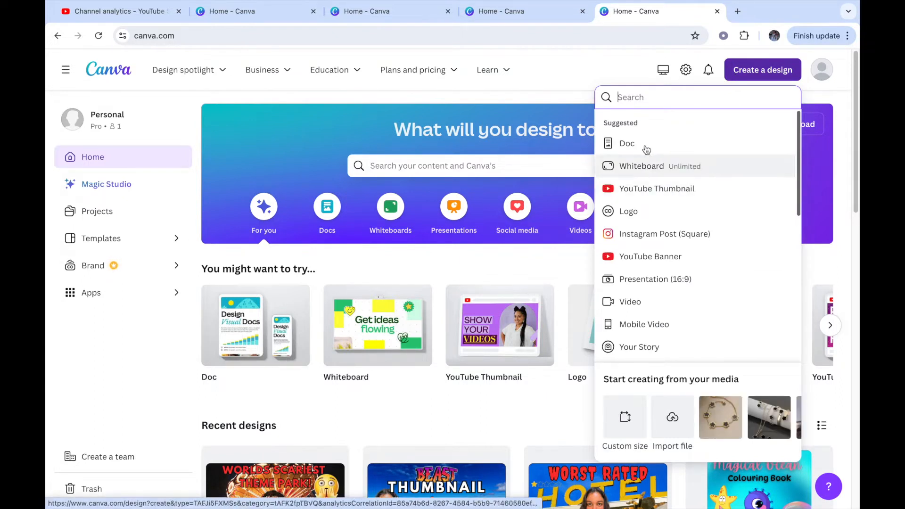
{"action": "left_click", "coordinate": [646, 193]}
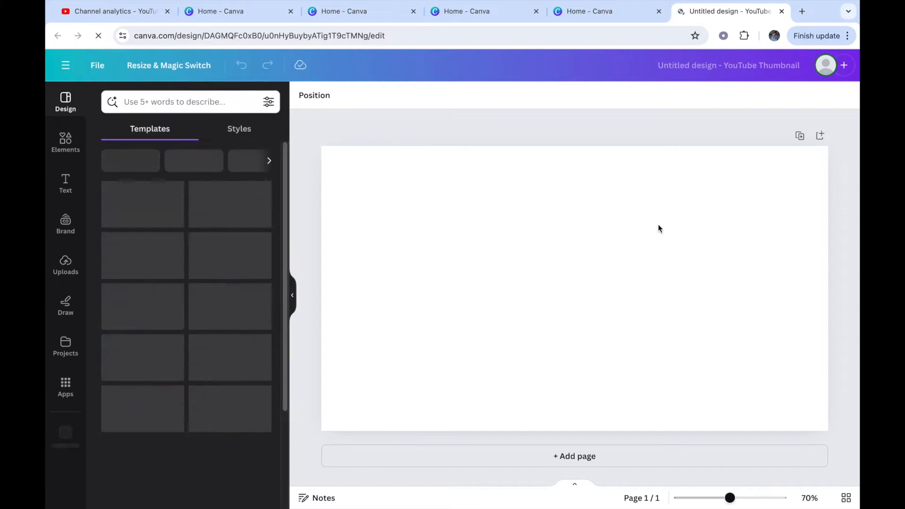
- Search the design templates for "deserted island"
{"action": "left_click", "coordinate": [241, 108]}
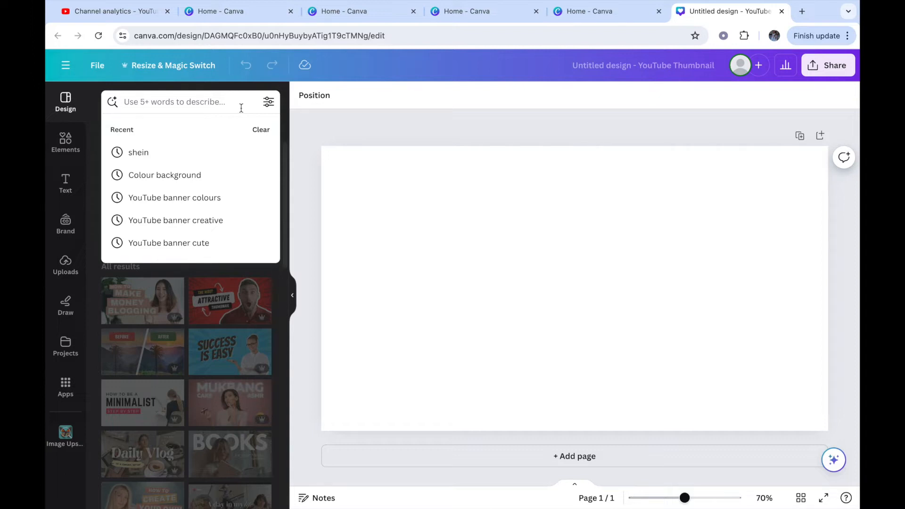
{"action": "type", "text": "de"}
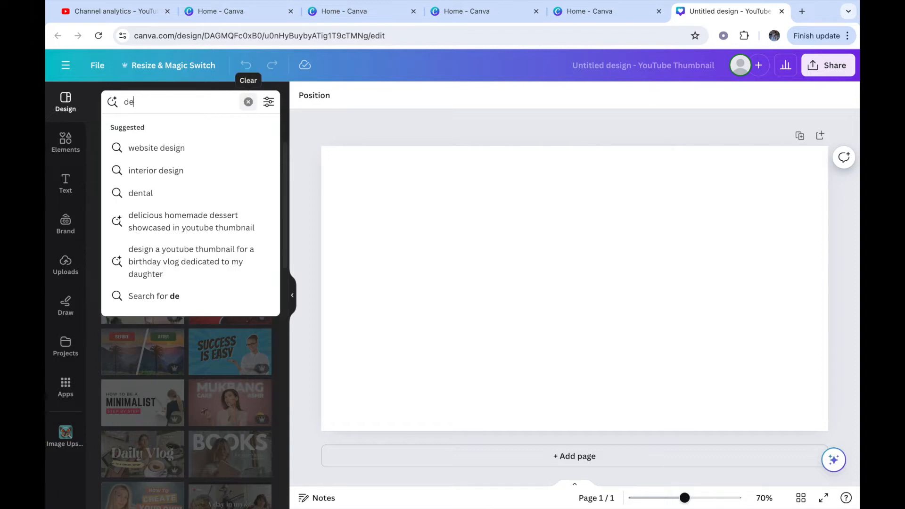
{"action": "type", "text": "serted isl"}
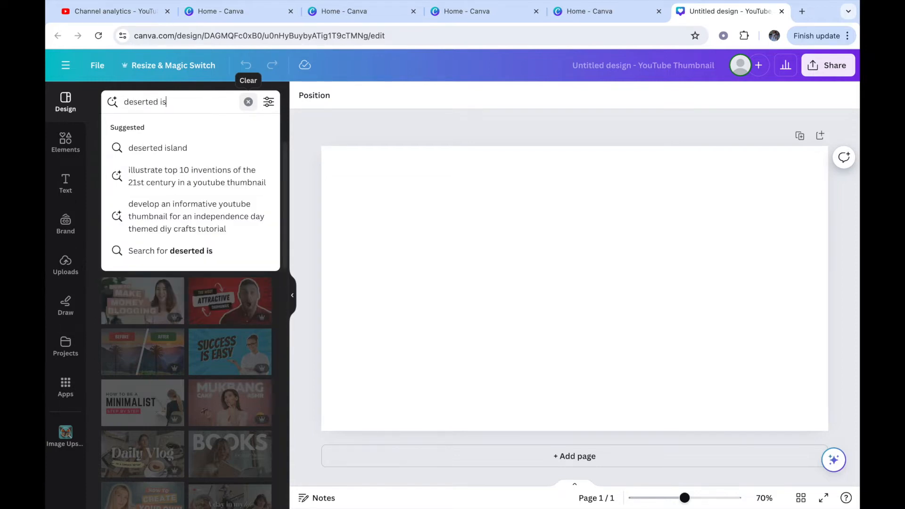
{"action": "left_click", "coordinate": [210, 149]}
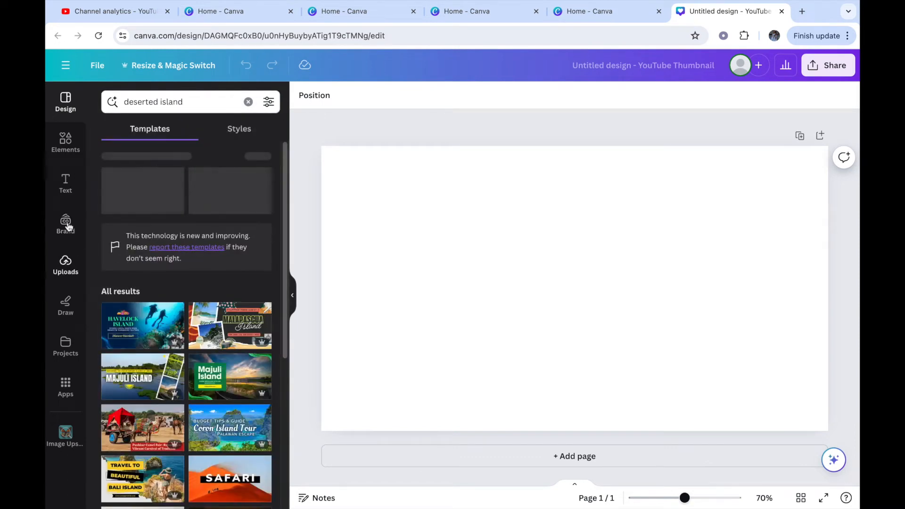
- Search the elements library for "deserted island" and browse the matching photos
{"action": "left_click", "coordinate": [66, 140]}
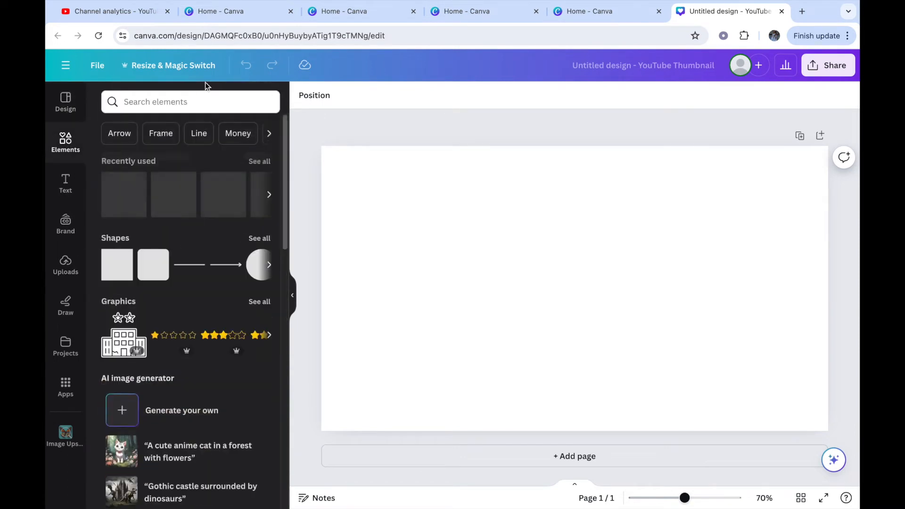
{"action": "left_click", "coordinate": [190, 103]}
{"action": "type", "text": "des"}
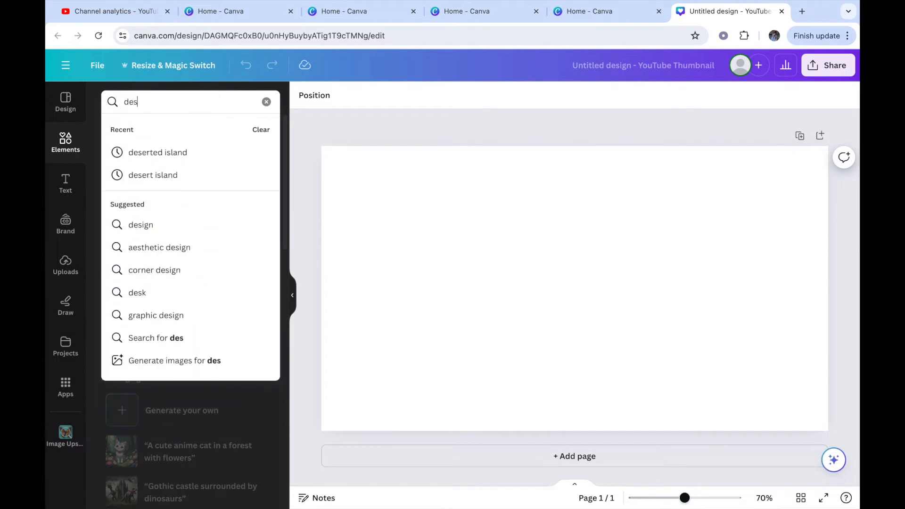
{"action": "left_click", "coordinate": [158, 151]}
{"action": "left_click_drag", "start_coordinate": [286, 191], "coordinate": [286, 202]}
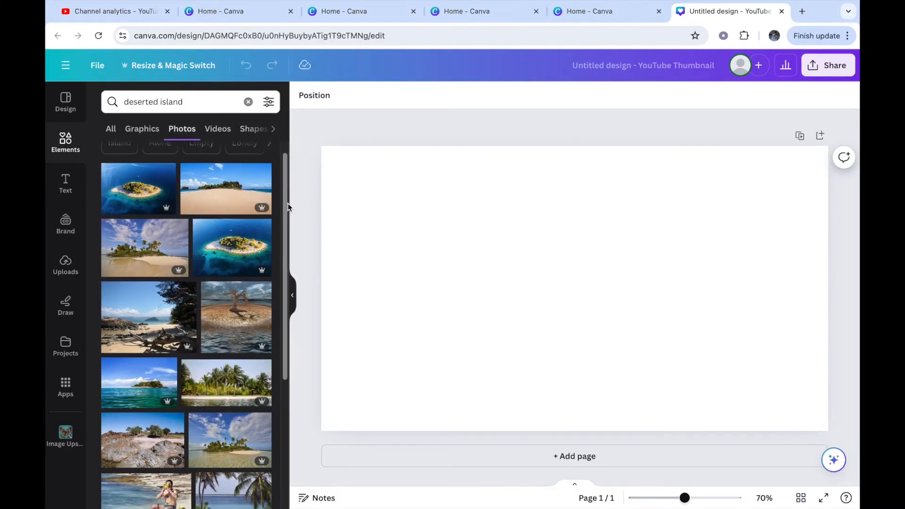
{"action": "left_click_drag", "start_coordinate": [288, 203], "coordinate": [300, 285]}
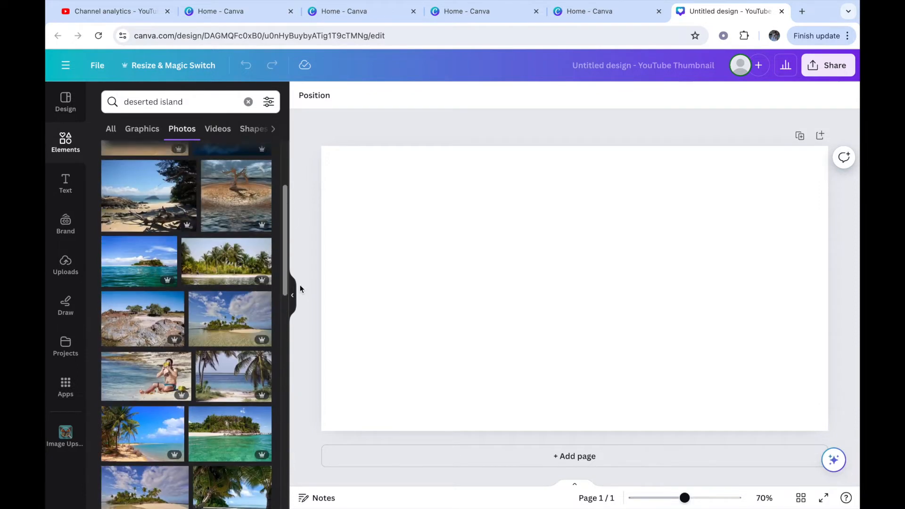
- Add the photo of the sandy beach with palm trees and set it as the page background
{"action": "left_click", "coordinate": [155, 257]}
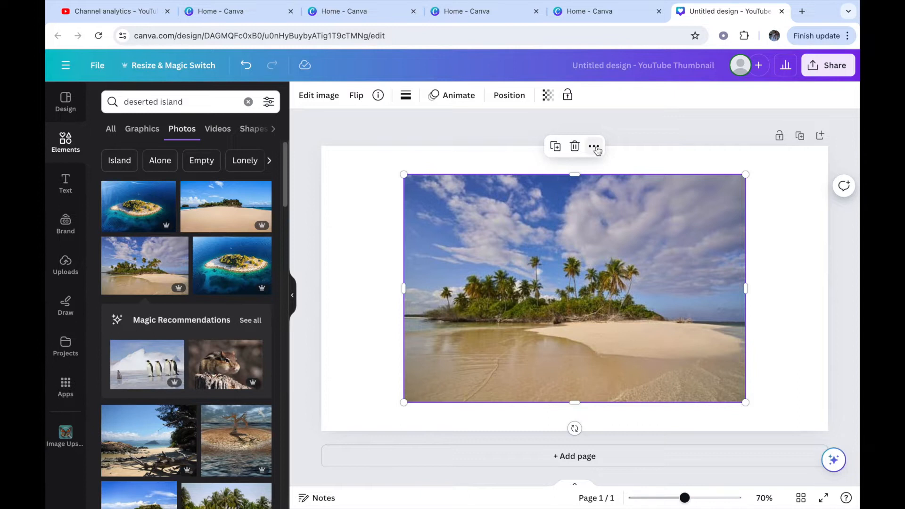
{"action": "left_click", "coordinate": [596, 147]}
{"action": "left_click", "coordinate": [652, 428]}
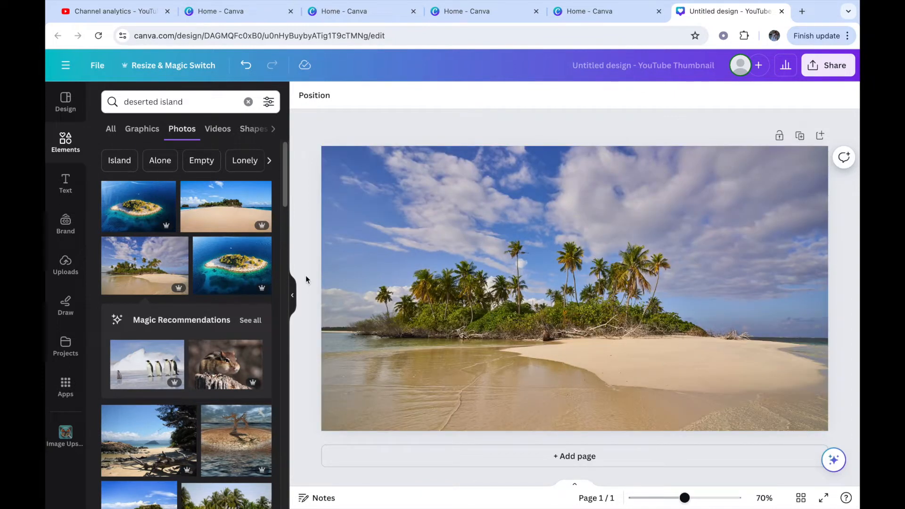
- Add the aerial photo of the rocky island, replace the page background with it, and clear the element search
{"action": "left_click", "coordinate": [245, 267]}
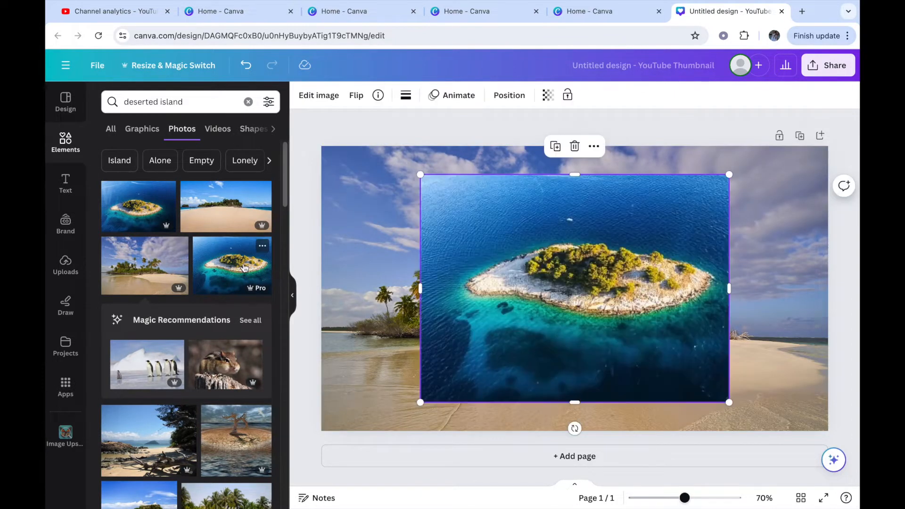
{"action": "left_click", "coordinate": [594, 144]}
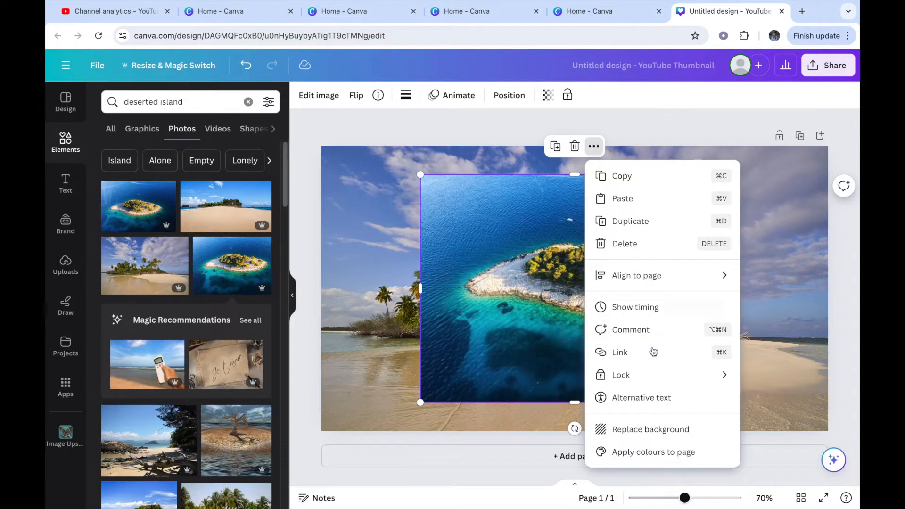
{"action": "left_click", "coordinate": [652, 429]}
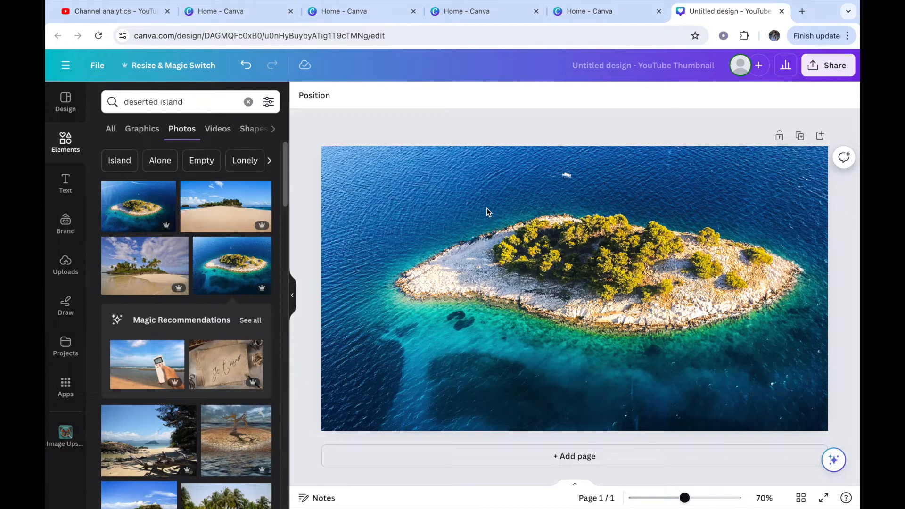
{"action": "left_click", "coordinate": [248, 102]}
- Add a heading to the thumbnail reading "stranded on a desert island"
{"action": "left_click", "coordinate": [66, 186]}
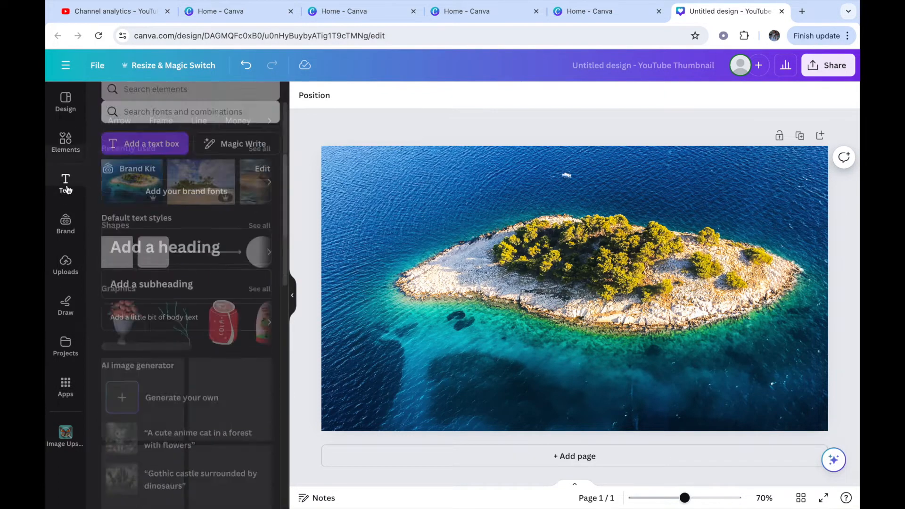
{"action": "mouse_move", "coordinate": [387, 4]}
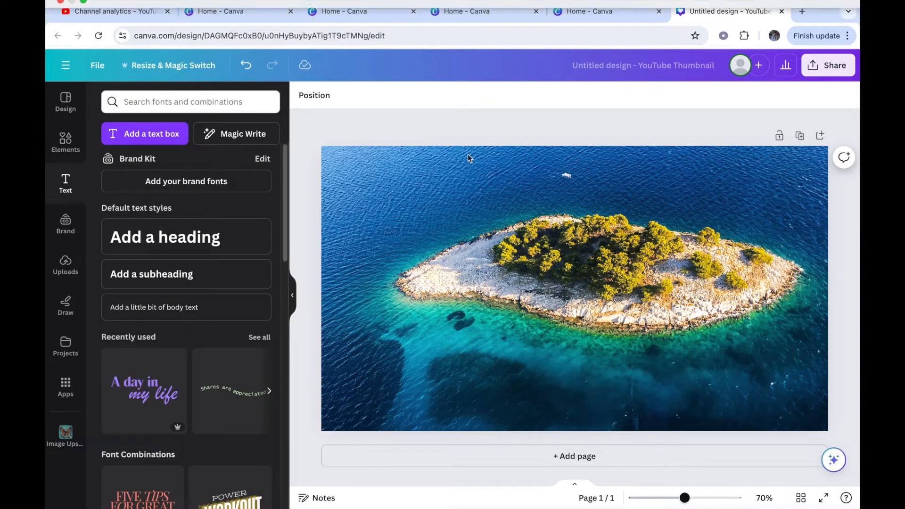
{"action": "left_click", "coordinate": [227, 237]}
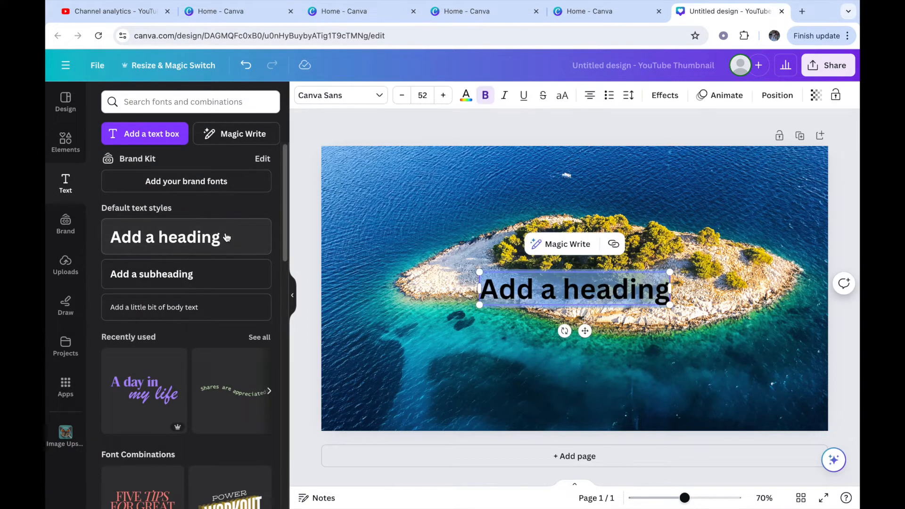
{"action": "key", "text": "BackSpace"}
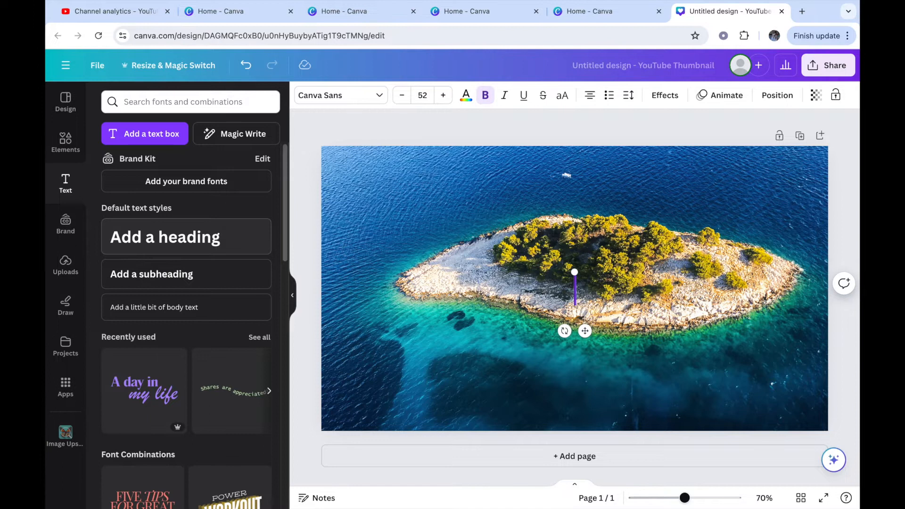
{"action": "type", "text": "S"}
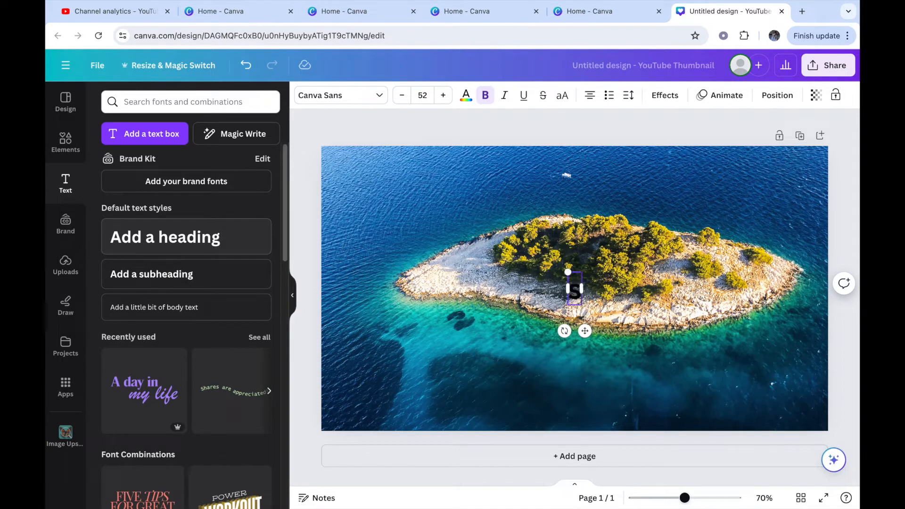
{"action": "type", "text": "tranded on"}
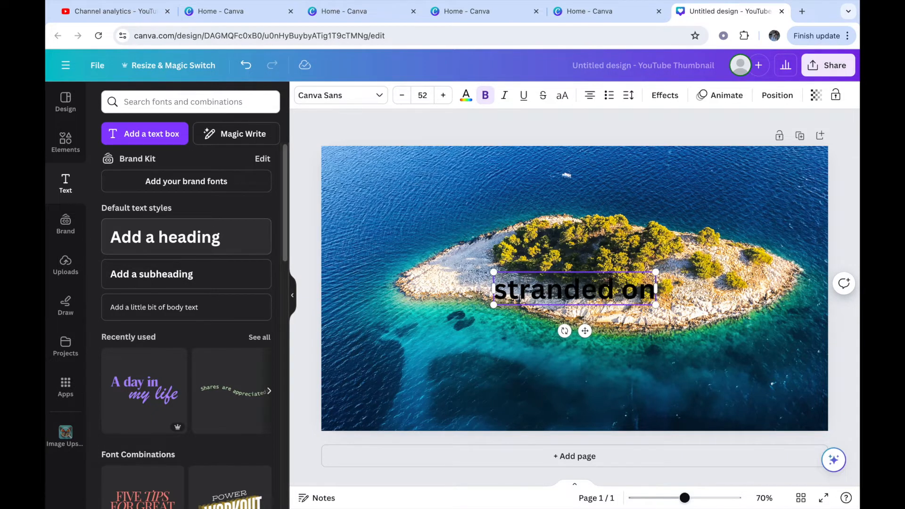
{"action": "type", "text": " a dese"}
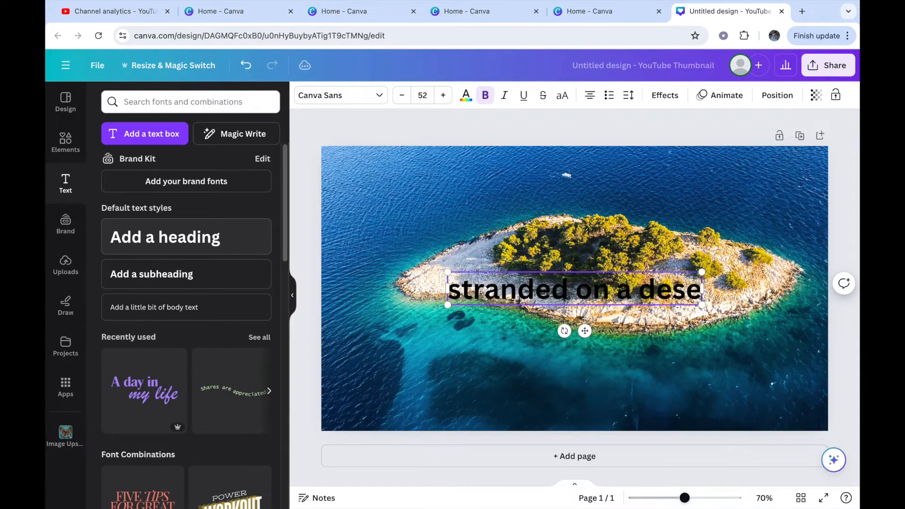
{"action": "type", "text": "rt islnad"}
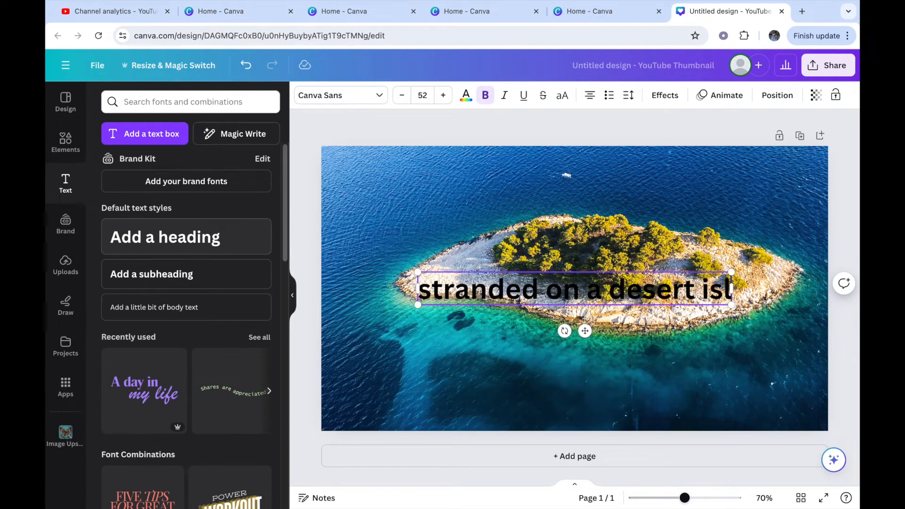
{"action": "key", "text": "BackSpace"}
{"action": "key", "text": "BackSpace"}
{"action": "key", "text": "BackSpace"}
{"action": "key", "text": "BackSpace"}
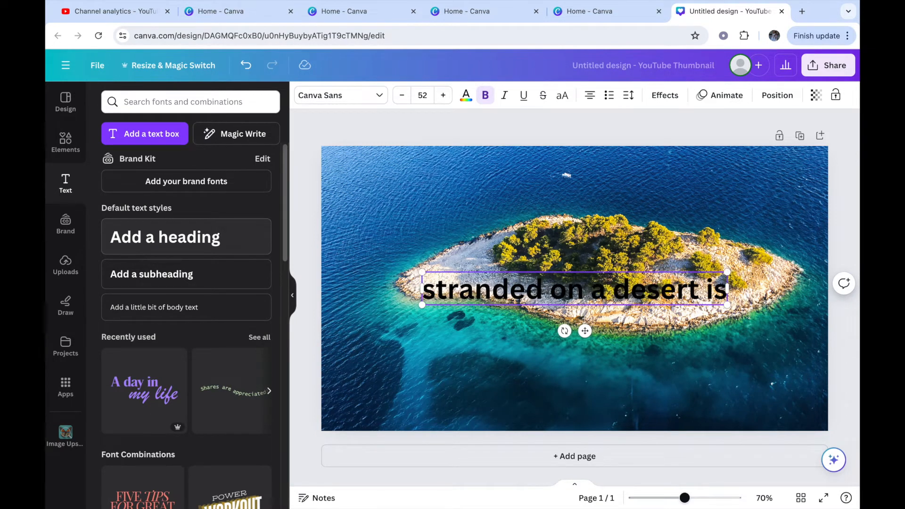
{"action": "type", "text": "lan"}
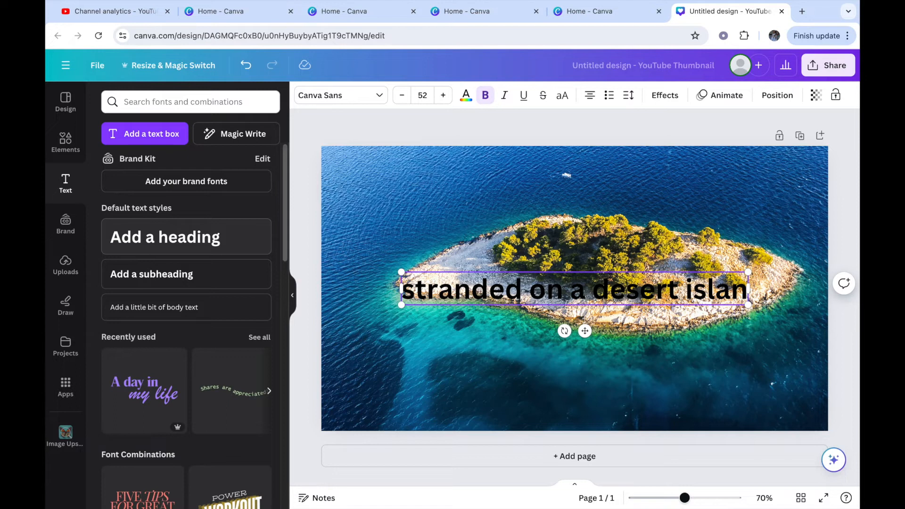
{"action": "type", "text": "d"}
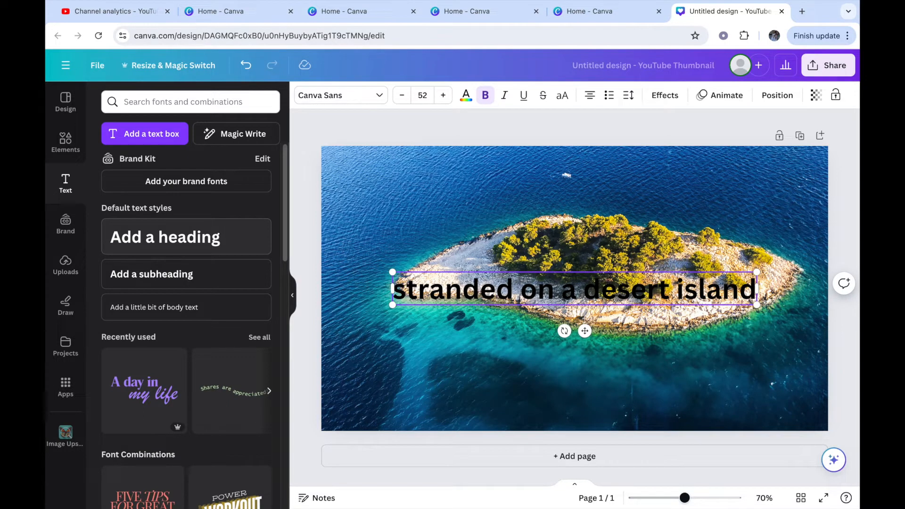
- Retype the heading in capitals as "STRANDED ON A DESERT ISLAND" and move it to the upper edge of the thumbnail
{"action": "key", "text": "BackSpace"}
{"action": "key", "text": "BackSpace"}
{"action": "key", "text": "BackSpace"}
{"action": "key", "text": "BackSpace"}
{"action": "key", "text": "BackSpace"}
{"action": "key", "text": "BackSpace"}
{"action": "key", "text": "BackSpace"}
{"action": "key", "text": "BackSpace"}
{"action": "key", "text": "BackSpace"}
{"action": "key", "text": "BackSpace"}
{"action": "key", "text": "BackSpace"}
{"action": "key", "text": "BackSpace"}
{"action": "key", "text": "BackSpace"}
{"action": "key", "text": "BackSpace"}
{"action": "key", "text": "BackSpace"}
{"action": "key", "text": "BackSpace"}
{"action": "key", "text": "BackSpace"}
{"action": "key", "text": "BackSpace"}
{"action": "key", "text": "BackSpace"}
{"action": "key", "text": "BackSpace"}
{"action": "key", "text": "BackSpace"}
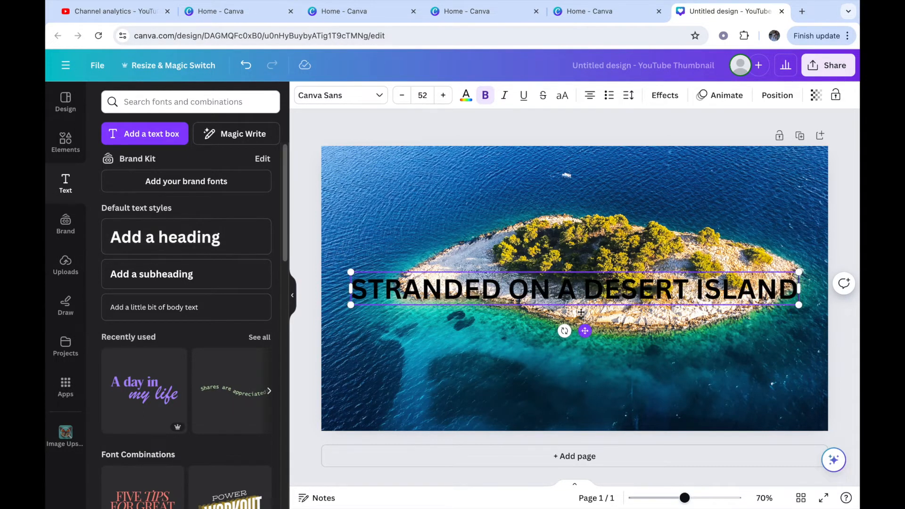
{"action": "left_click_drag", "start_coordinate": [584, 331], "coordinate": [582, 218]}
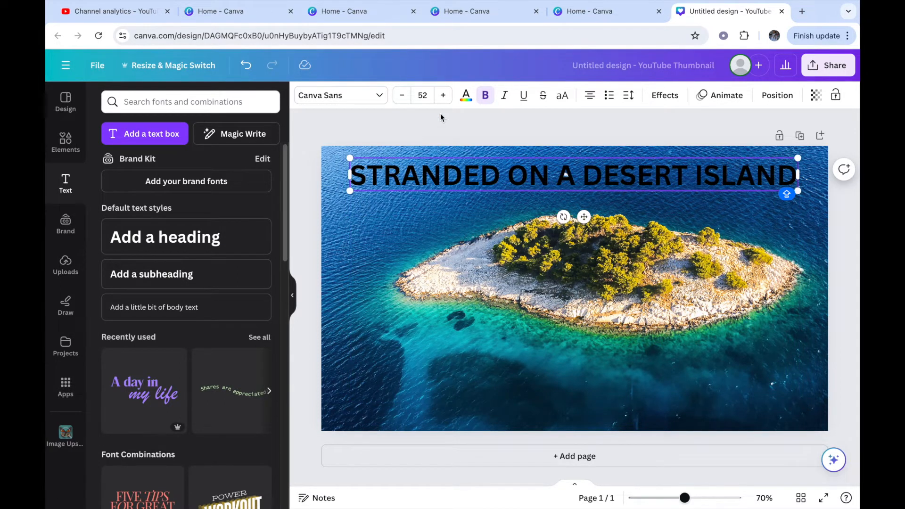
- Set the title's font size to 54 and its font to League Spartan
{"action": "left_click", "coordinate": [443, 97]}
{"action": "left_click", "coordinate": [443, 98]}
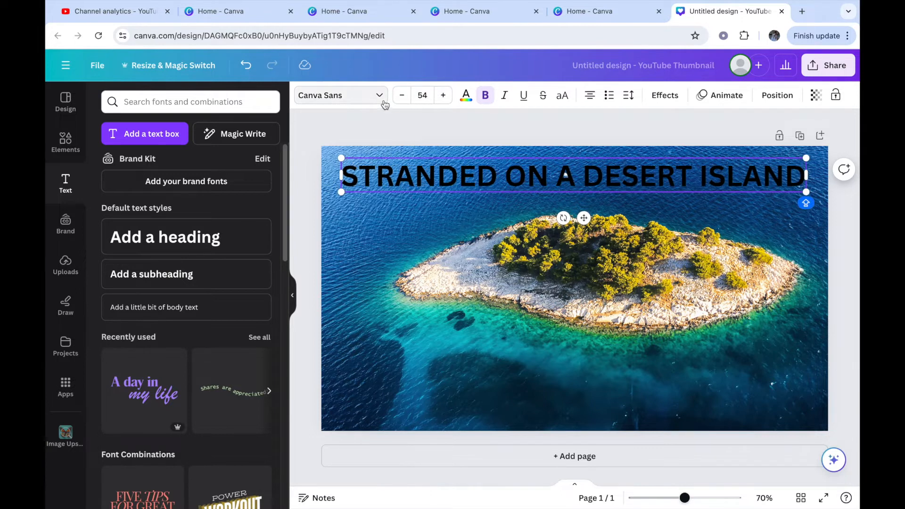
{"action": "left_click", "coordinate": [361, 100]}
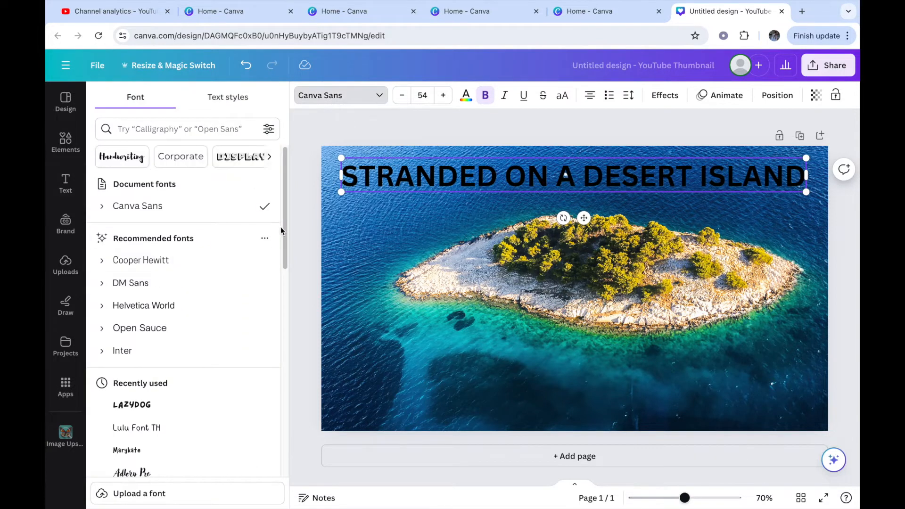
{"action": "left_click_drag", "start_coordinate": [285, 225], "coordinate": [305, 324]}
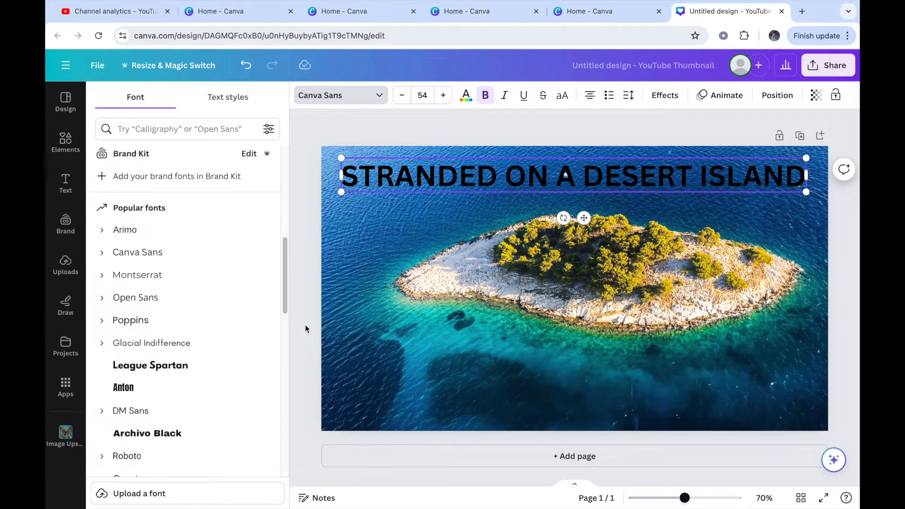
{"action": "left_click", "coordinate": [189, 372]}
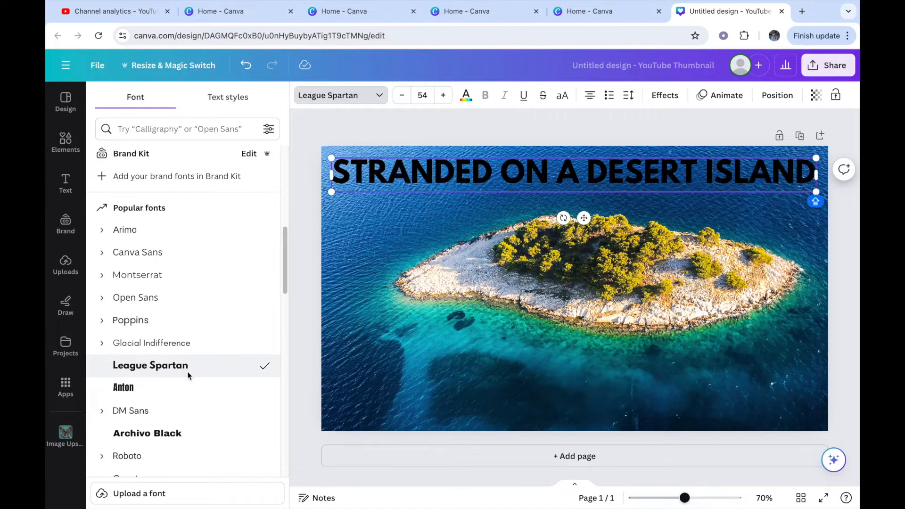
- Widen the title's letter spacing and narrow its text box to four lines in the thumbnail's upper-left area
{"action": "left_click", "coordinate": [629, 97]}
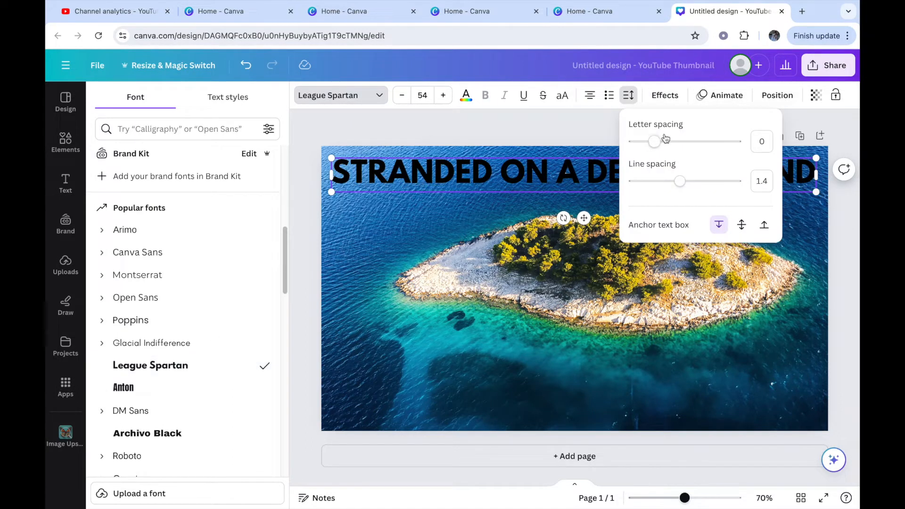
{"action": "left_click_drag", "start_coordinate": [655, 142], "coordinate": [668, 139]}
{"action": "left_click", "coordinate": [497, 319]}
{"action": "left_click_drag", "start_coordinate": [577, 207], "coordinate": [577, 203]}
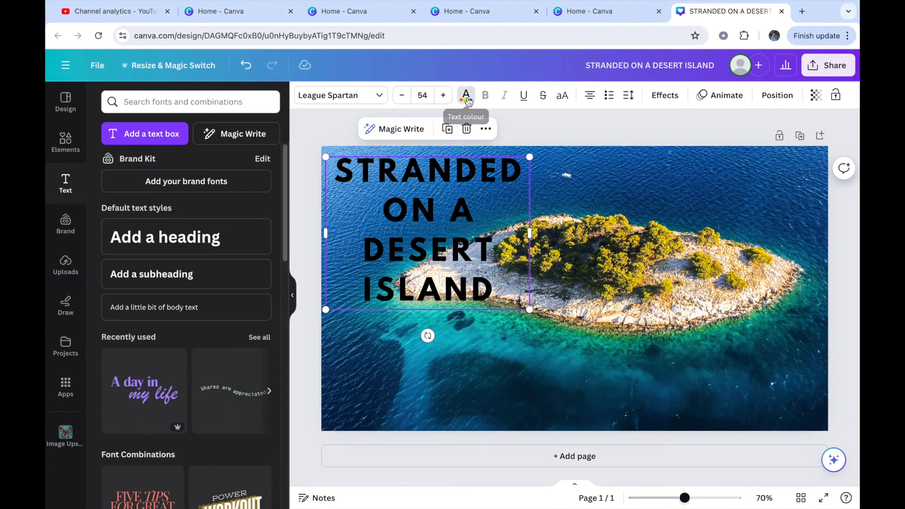
- Colour the title with the photo's tan shade and give it a black outline effect with thickness 90
{"action": "left_click", "coordinate": [467, 97]}
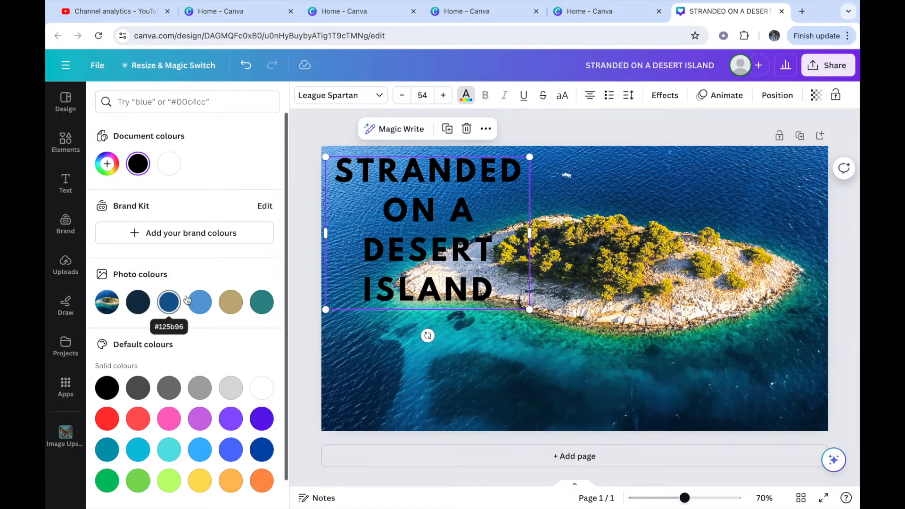
{"action": "left_click", "coordinate": [231, 302]}
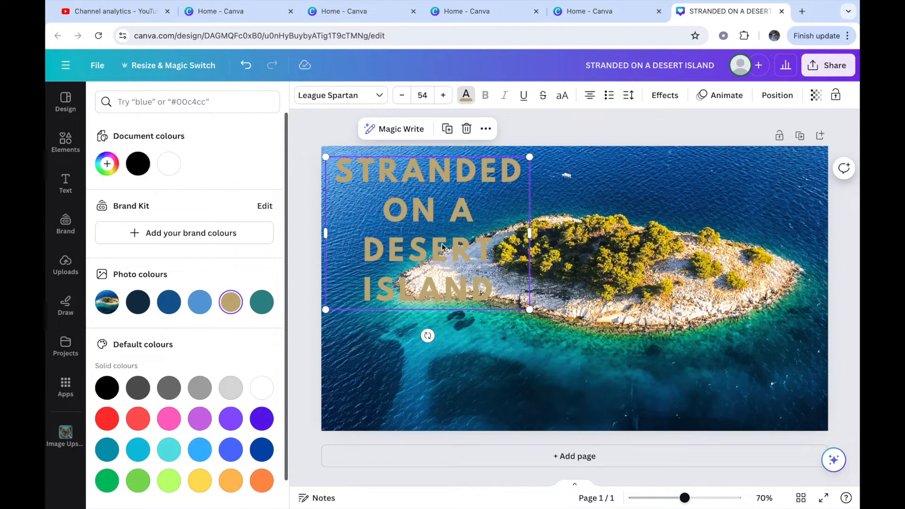
{"action": "left_click", "coordinate": [665, 95]}
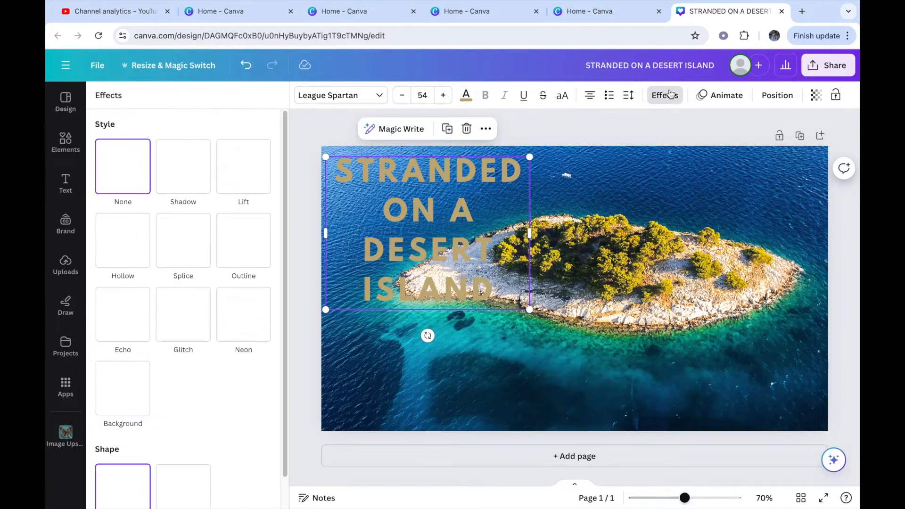
{"action": "left_click", "coordinate": [242, 250]}
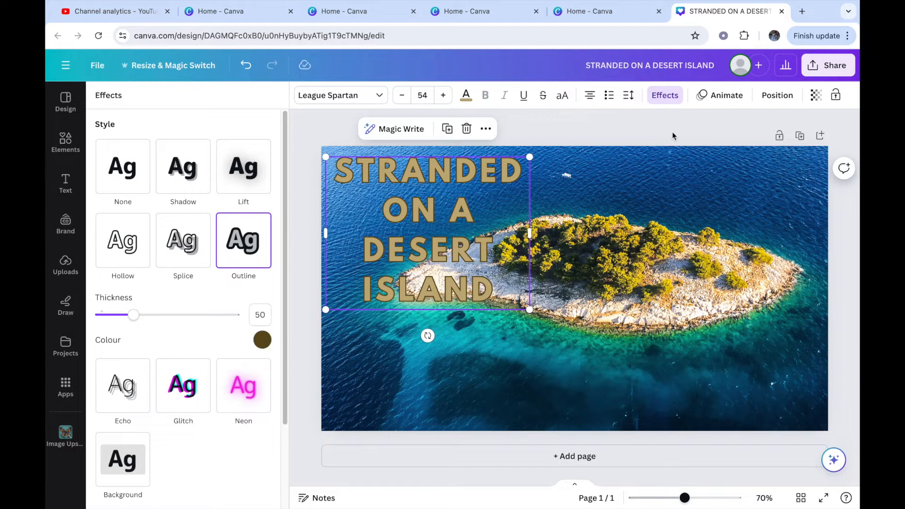
{"action": "left_click", "coordinate": [268, 343]}
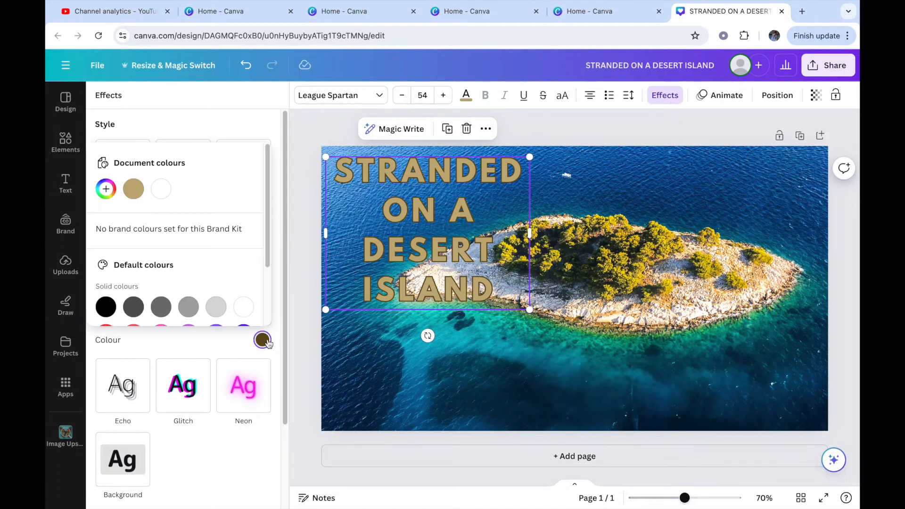
{"action": "left_click", "coordinate": [106, 312]}
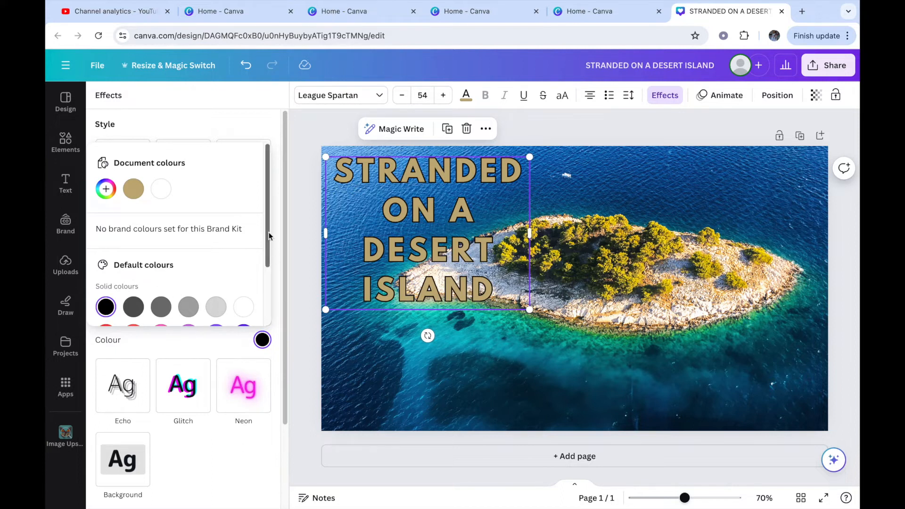
{"action": "left_click_drag", "start_coordinate": [269, 226], "coordinate": [270, 325]}
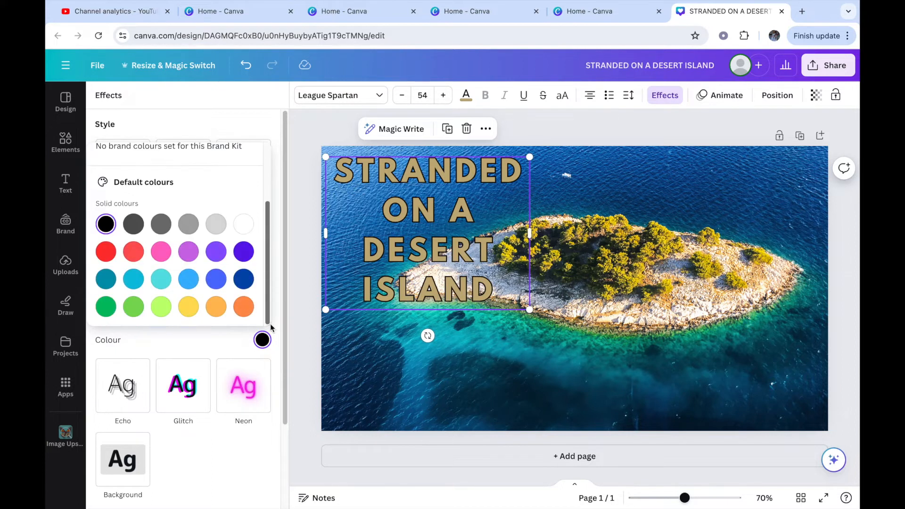
{"action": "left_click", "coordinate": [279, 320]}
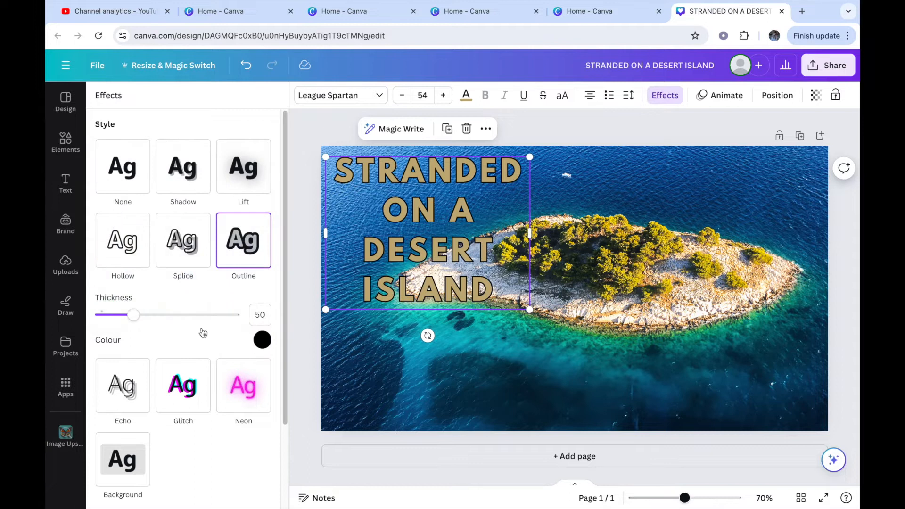
{"action": "left_click_drag", "start_coordinate": [133, 322], "coordinate": [161, 316]}
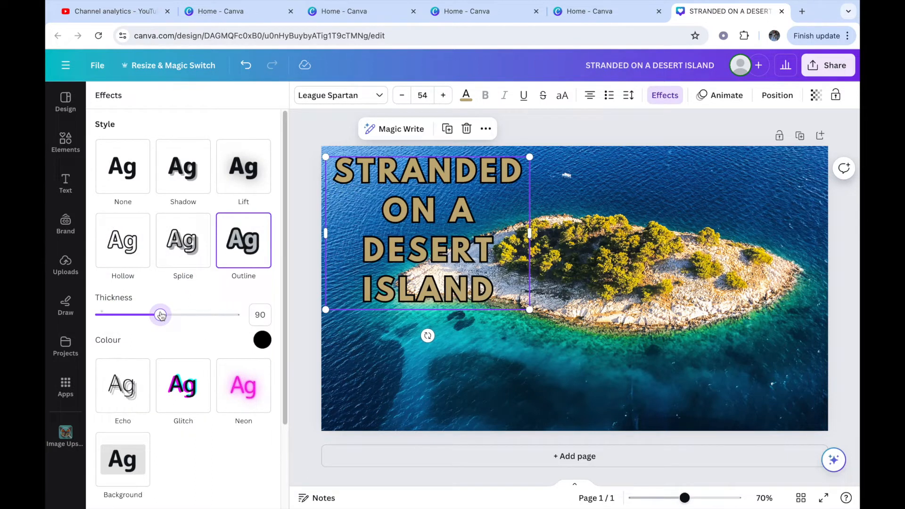
- Try the photo's light blue and teal on the title text and settle on white
{"action": "left_click", "coordinate": [466, 95]}
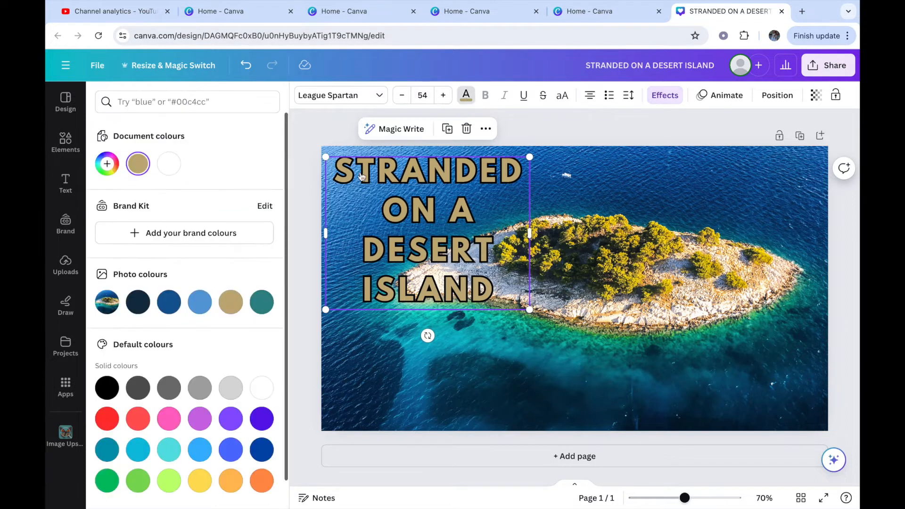
{"action": "left_click", "coordinate": [202, 305]}
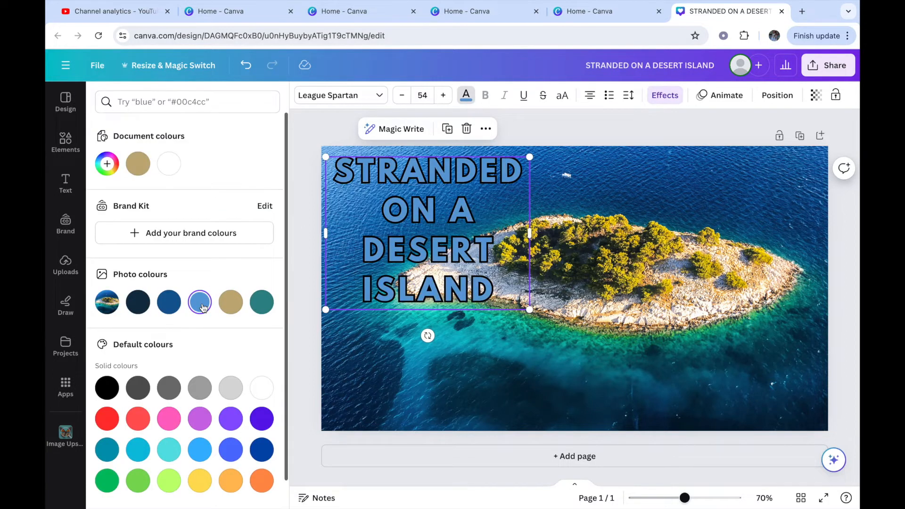
{"action": "left_click", "coordinate": [255, 304]}
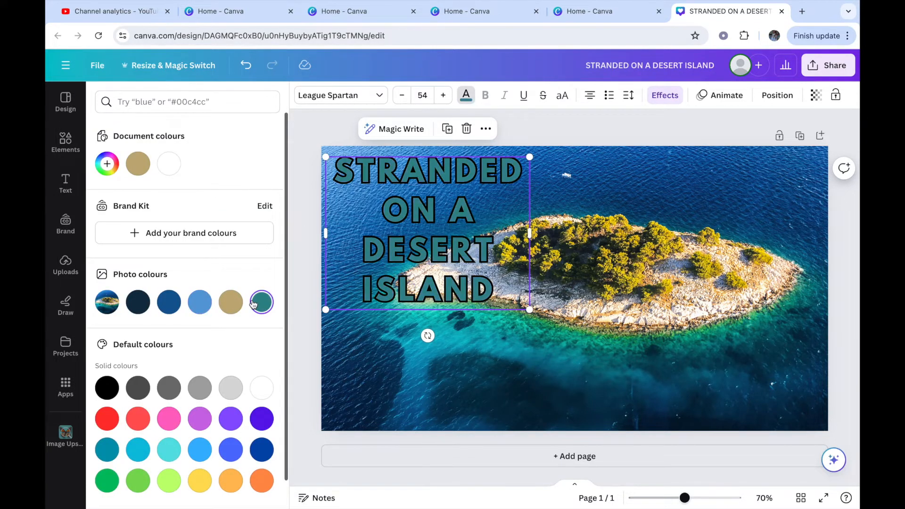
{"action": "left_click", "coordinate": [259, 387]}
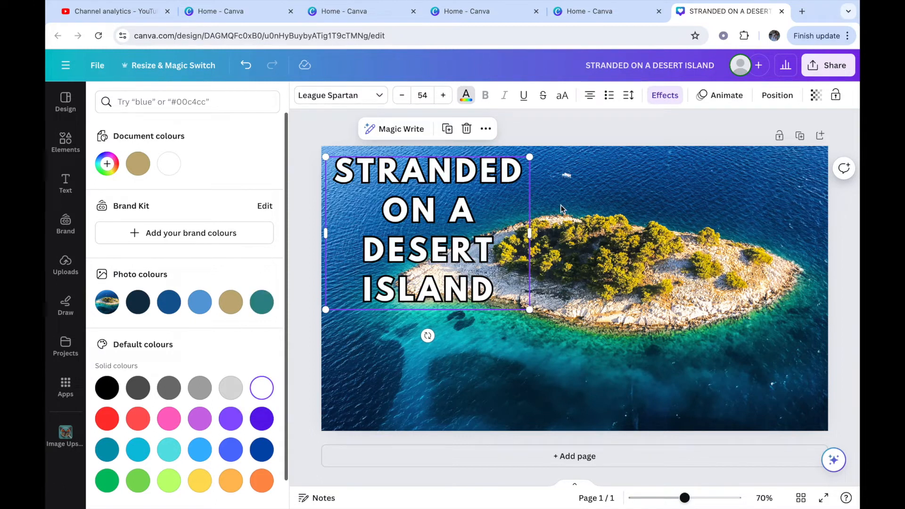
- Widen the title's text box so it wraps onto two lines and centre it along the thumbnail's upper edge
{"action": "left_click_drag", "start_coordinate": [529, 233], "coordinate": [606, 230]}
{"action": "left_click_drag", "start_coordinate": [536, 258], "coordinate": [532, 259]}
{"action": "left_click_drag", "start_coordinate": [600, 213], "coordinate": [762, 198]}
{"action": "left_click_drag", "start_coordinate": [619, 216], "coordinate": [647, 213]}
{"action": "left_click", "coordinate": [608, 353]}
- Add a second heading reading "FOR 30 DAYS!" and move it to the bottom centre of the thumbnail
{"action": "left_click", "coordinate": [140, 245]}
{"action": "key", "text": "BackSpace"}
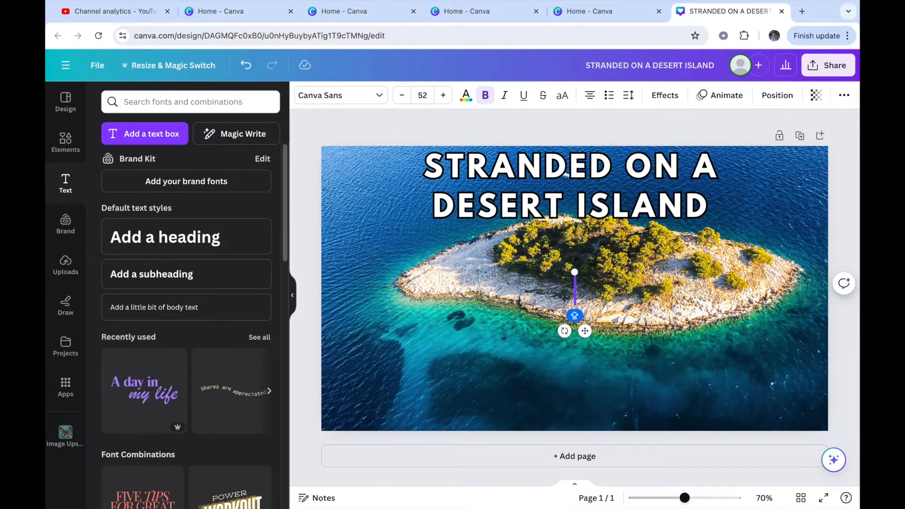
{"action": "type", "text": "FOR 30 da"}
{"action": "key", "text": "BackSpace"}
{"action": "key", "text": "BackSpace"}
{"action": "key", "text": "Caps_Lock"}
{"action": "type", "text": "DA"}
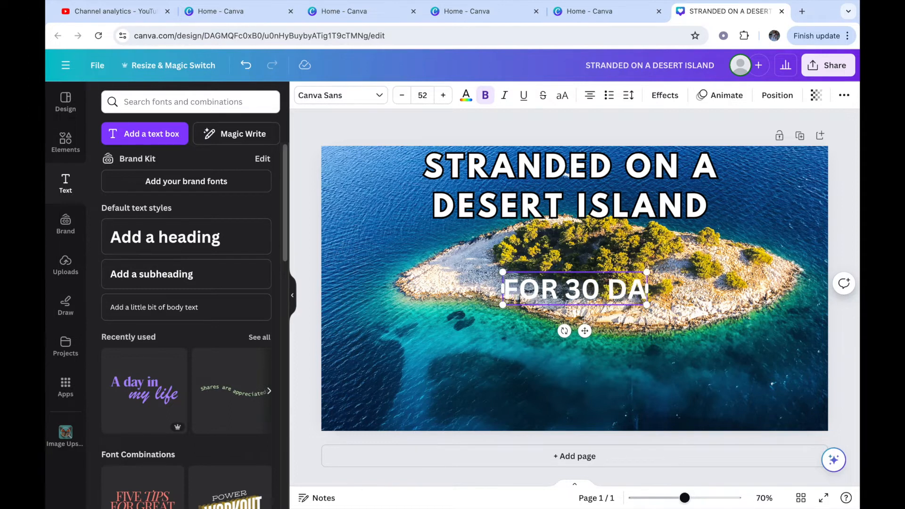
{"action": "type", "text": "YS!"}
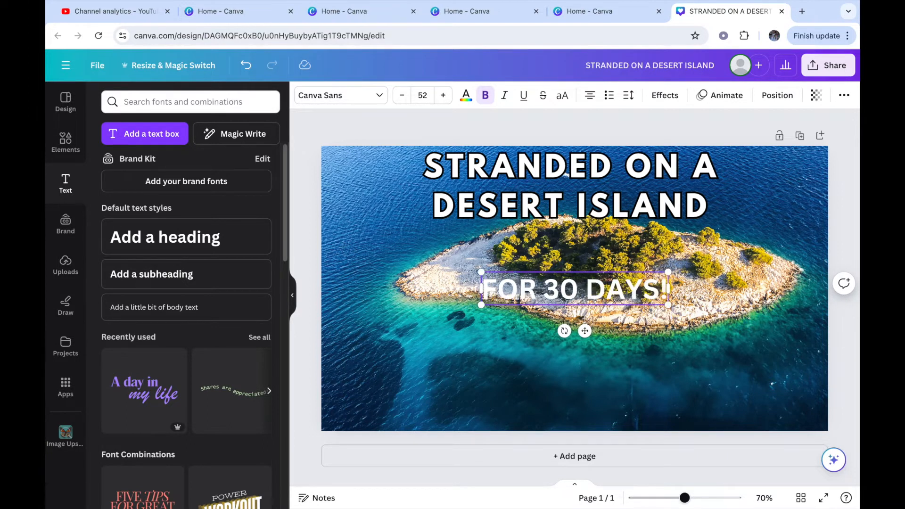
{"action": "left_click_drag", "start_coordinate": [585, 331], "coordinate": [589, 438]}
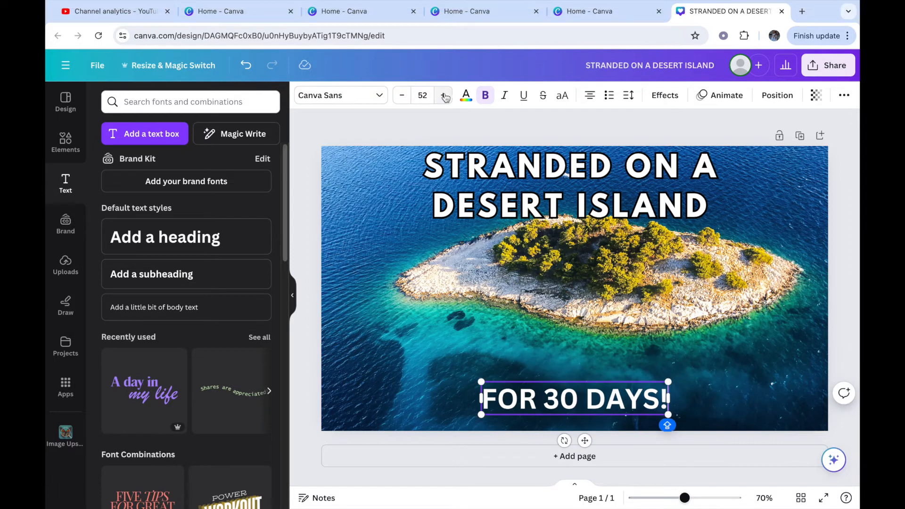
- Set the "FOR 30 DAYS!" text to size 60 and change its font to Gagalin after trying League Spartan
{"action": "left_click", "coordinate": [443, 96]}
{"action": "left_click", "coordinate": [354, 96]}
{"action": "scroll", "coordinate": [232, 348], "scroll_direction": "down", "scroll_amount": 10}
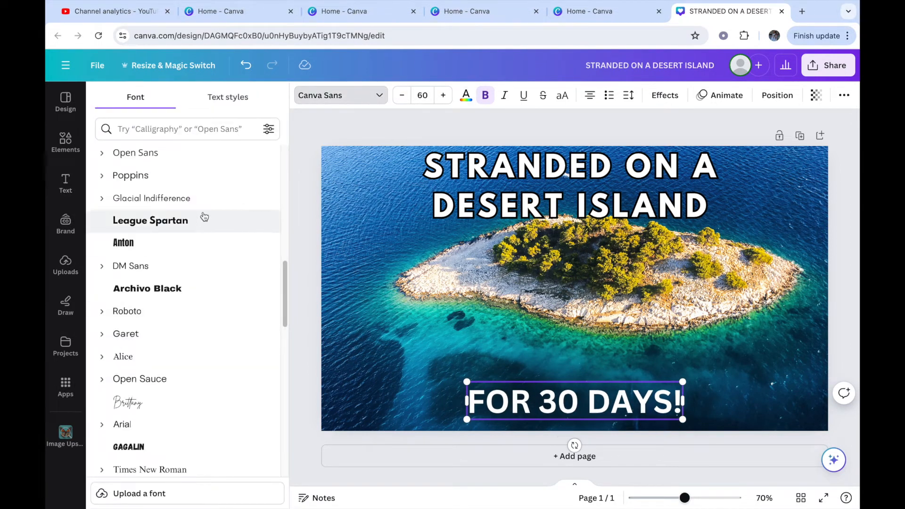
{"action": "left_click", "coordinate": [178, 232]}
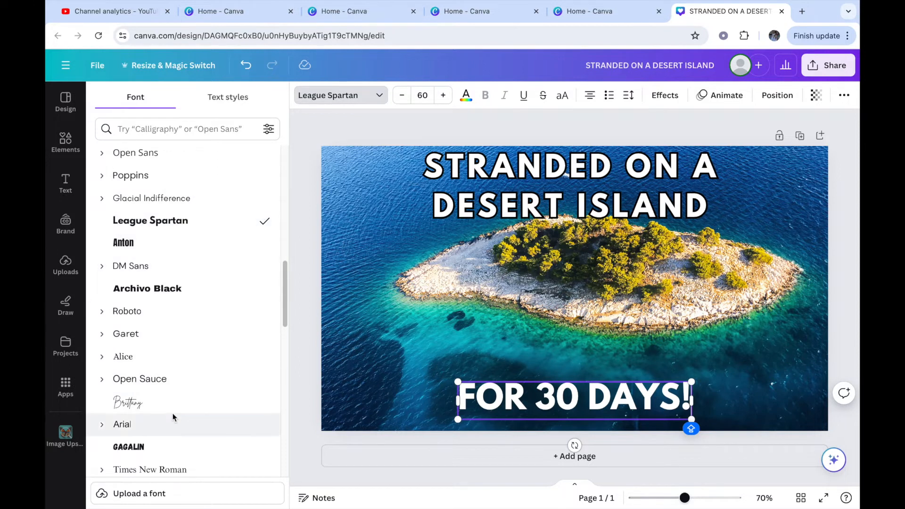
{"action": "left_click", "coordinate": [155, 445]}
- Tilt the "FOR 30 DAYS!" text slightly upward to the right and place it in the thumbnail's lower-left area
{"action": "left_click_drag", "start_coordinate": [438, 414], "coordinate": [448, 411]}
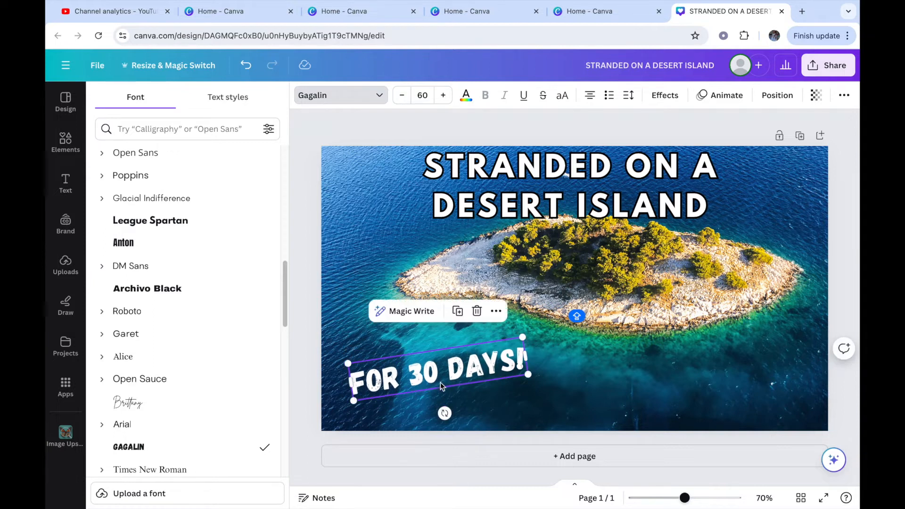
{"action": "left_click_drag", "start_coordinate": [443, 378], "coordinate": [440, 368]}
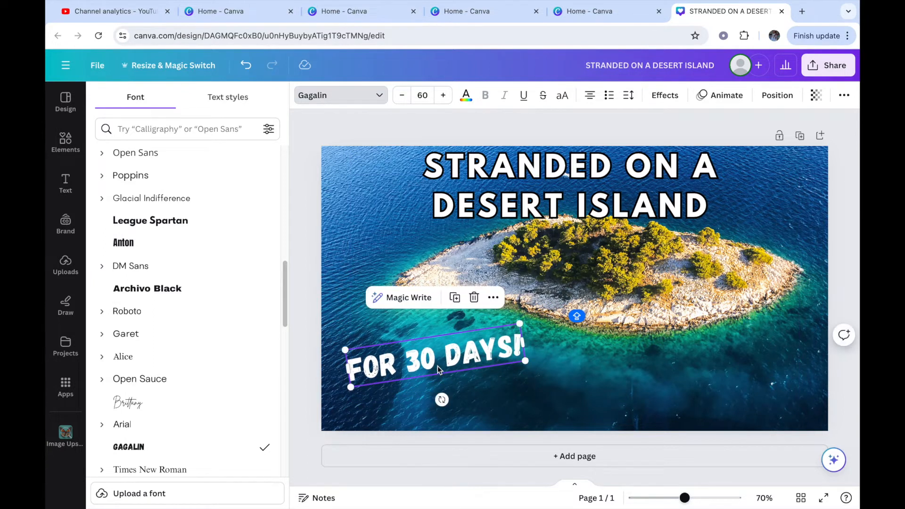
{"action": "left_click_drag", "start_coordinate": [440, 398], "coordinate": [441, 399]}
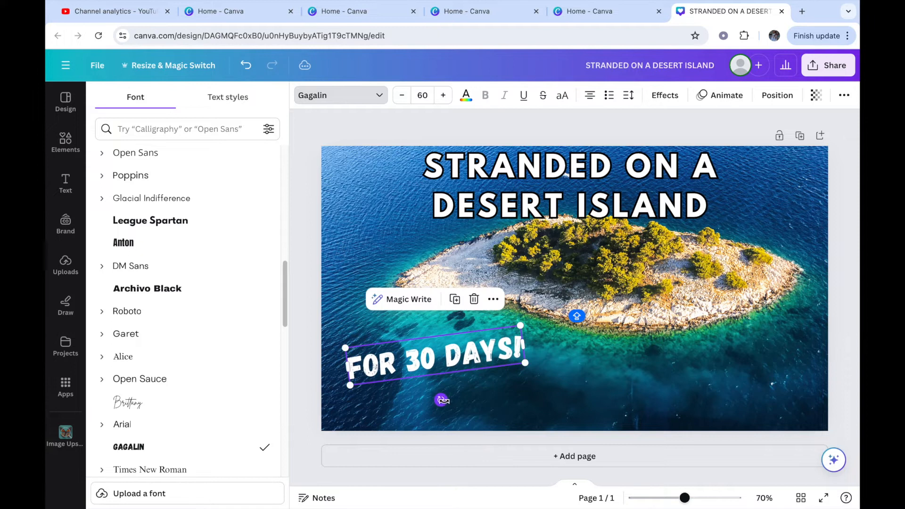
{"action": "left_click", "coordinate": [549, 366]}
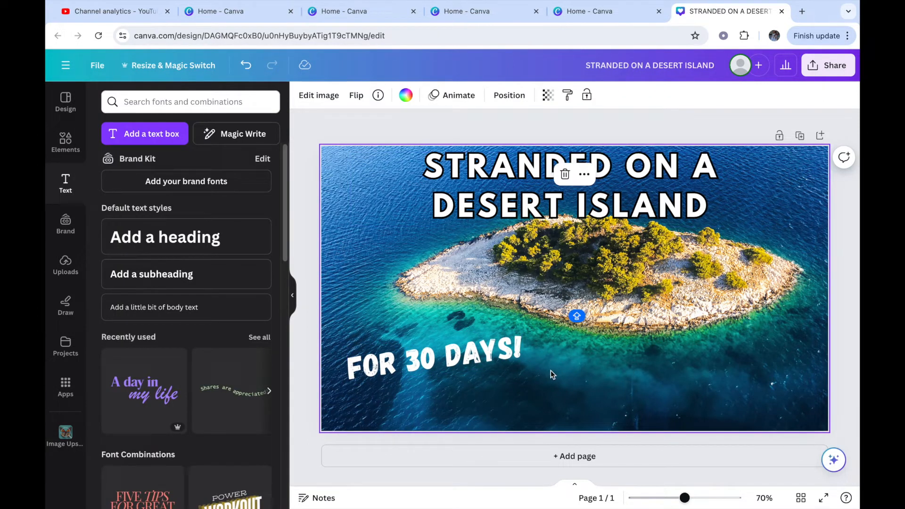
- Change the colour of the "FOR 30 DAYS!" text to the default red
{"action": "left_click", "coordinate": [495, 361]}
{"action": "left_click", "coordinate": [466, 96]}
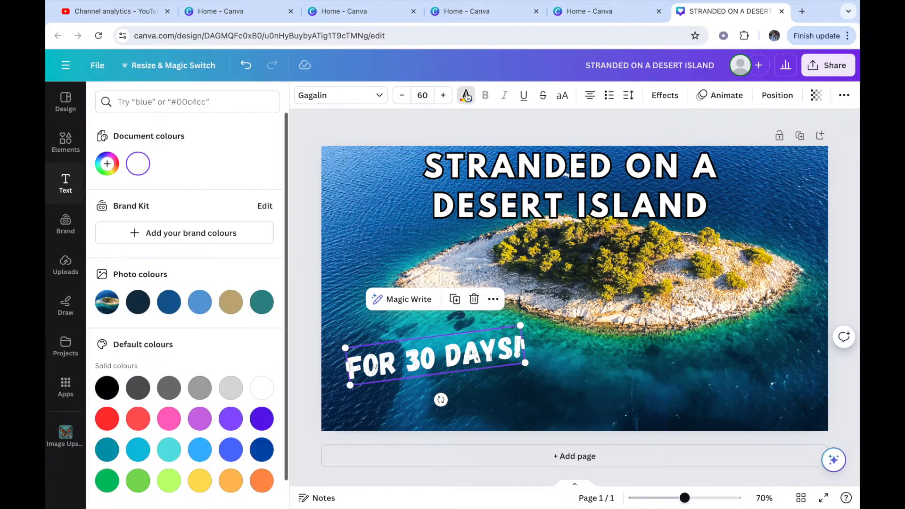
{"action": "left_click", "coordinate": [108, 420]}
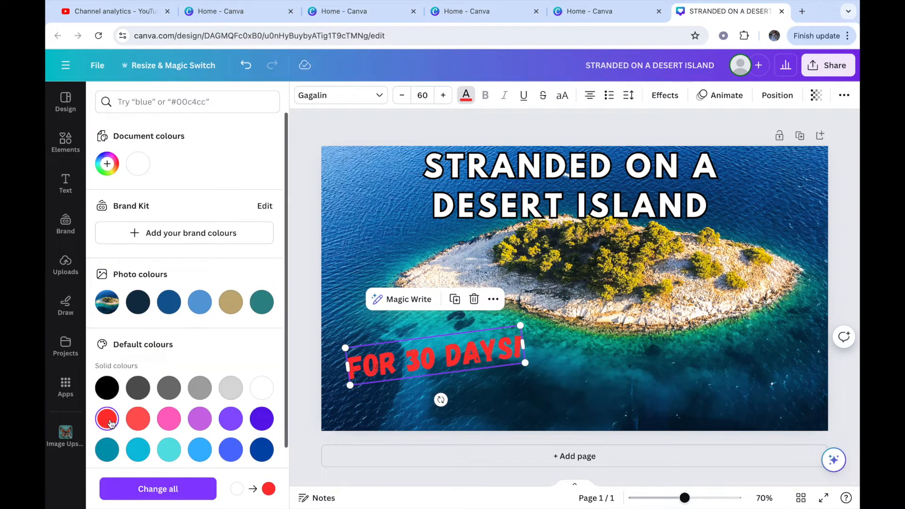
- Apply the Lift effect to the "FOR 30 DAYS!" text with an intensity of 100
{"action": "left_click", "coordinate": [665, 95]}
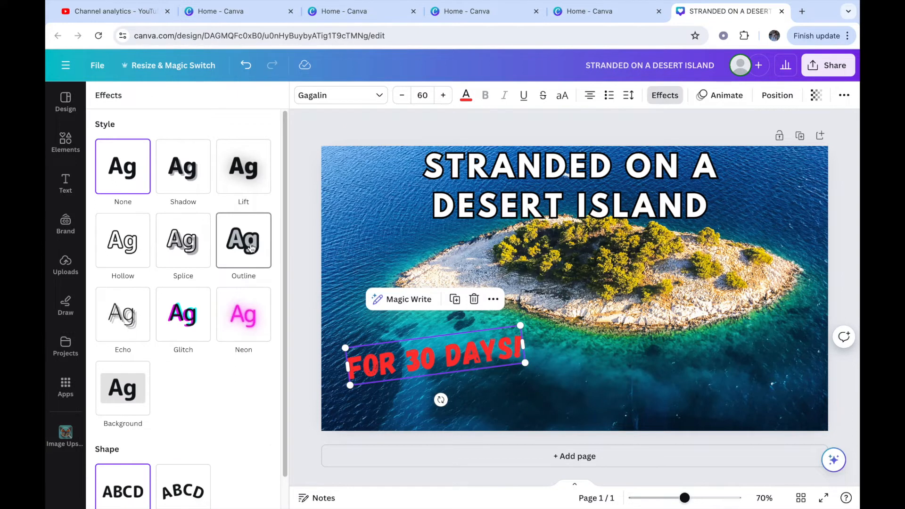
{"action": "left_click", "coordinate": [252, 189]}
{"action": "left_click_drag", "start_coordinate": [166, 241], "coordinate": [256, 263]}
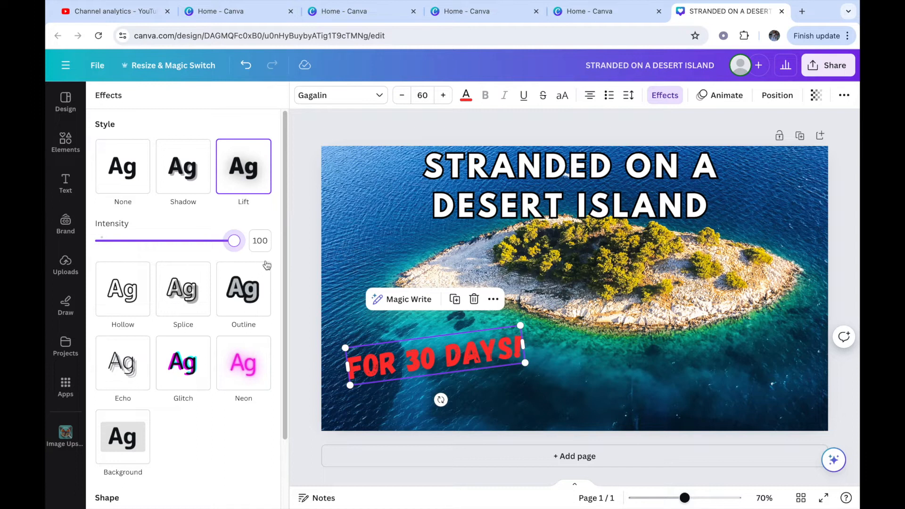
- Search the elements for "SHIPWRECKED PERSON" and narrow the results to photos
{"action": "left_click_drag", "start_coordinate": [450, 367], "coordinate": [450, 266]}
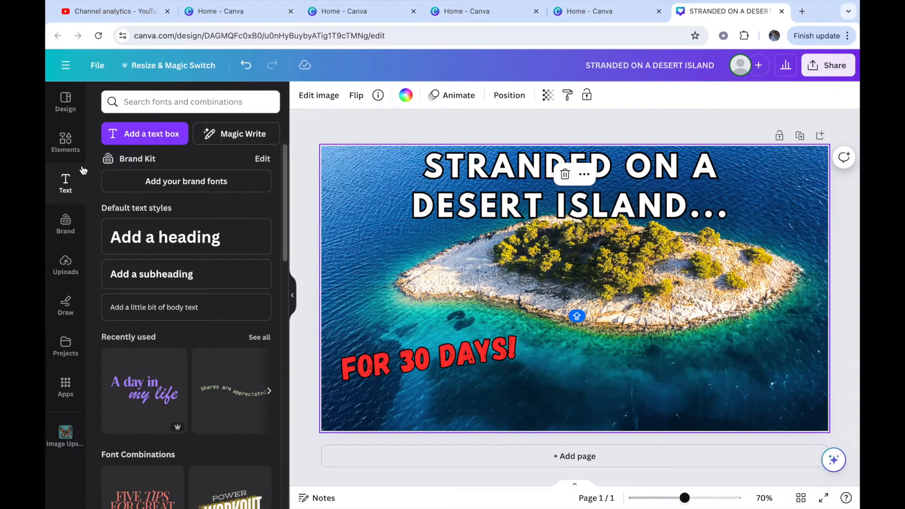
{"action": "left_click", "coordinate": [65, 142]}
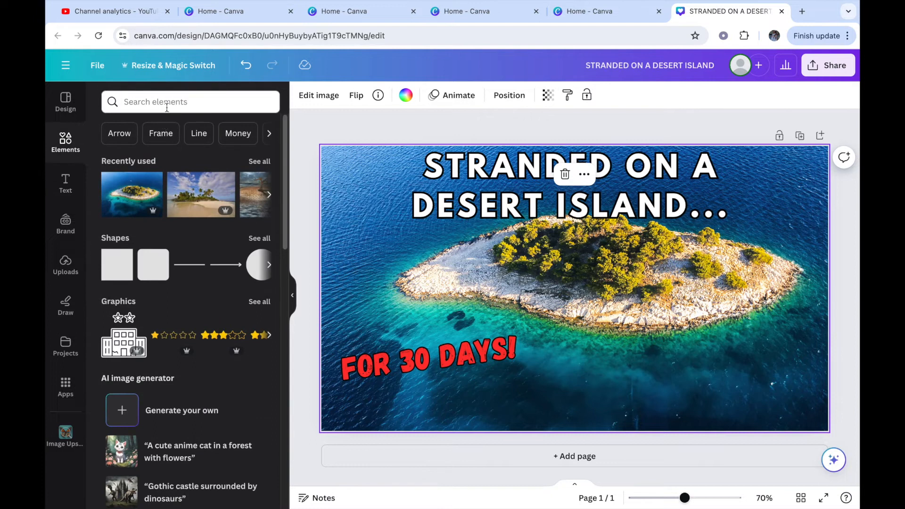
{"action": "left_click", "coordinate": [167, 108]}
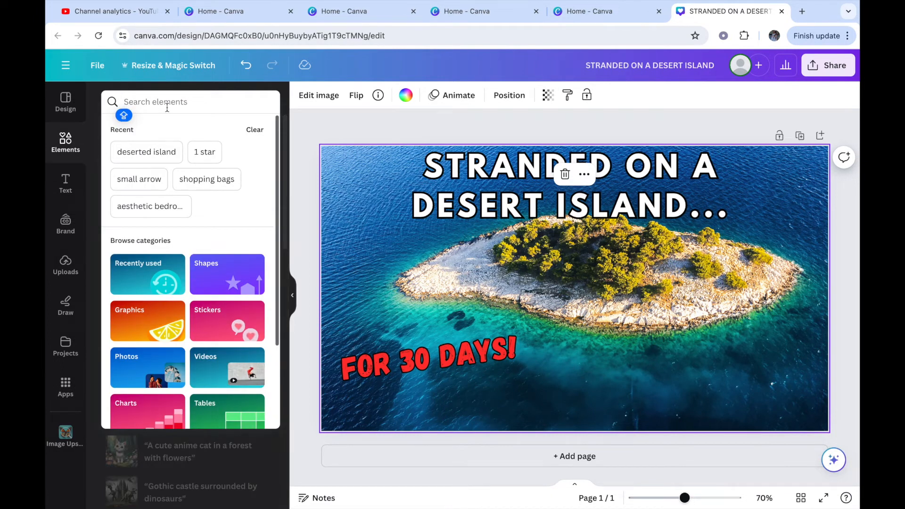
{"action": "type", "text": "SHIP"}
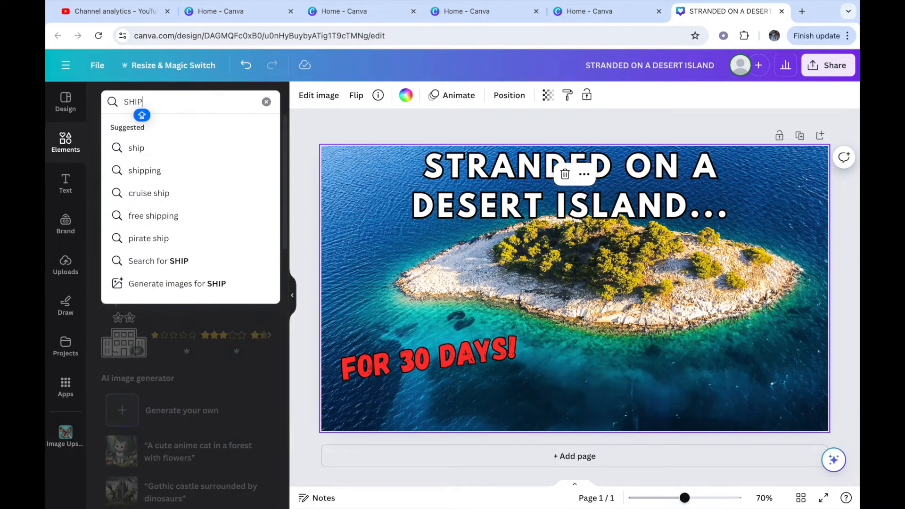
{"action": "type", "text": "WRECKE"}
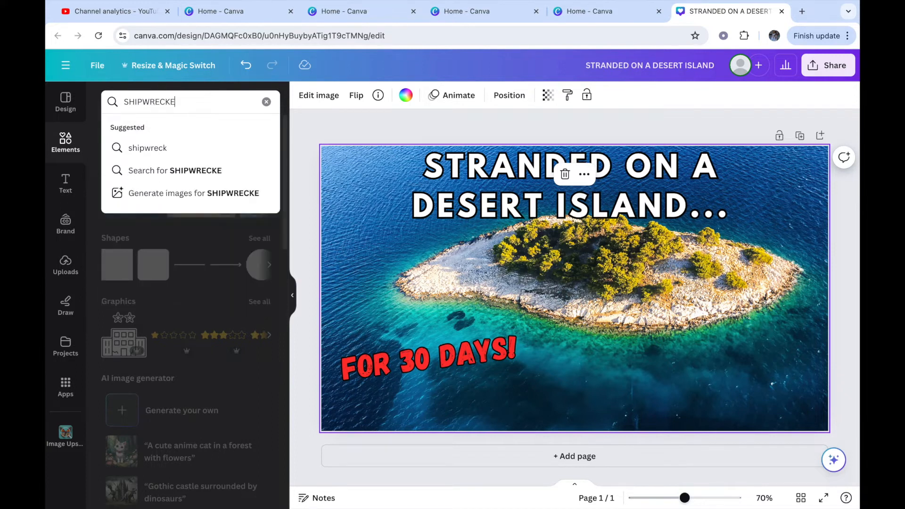
{"action": "type", "text": "D PERSON"}
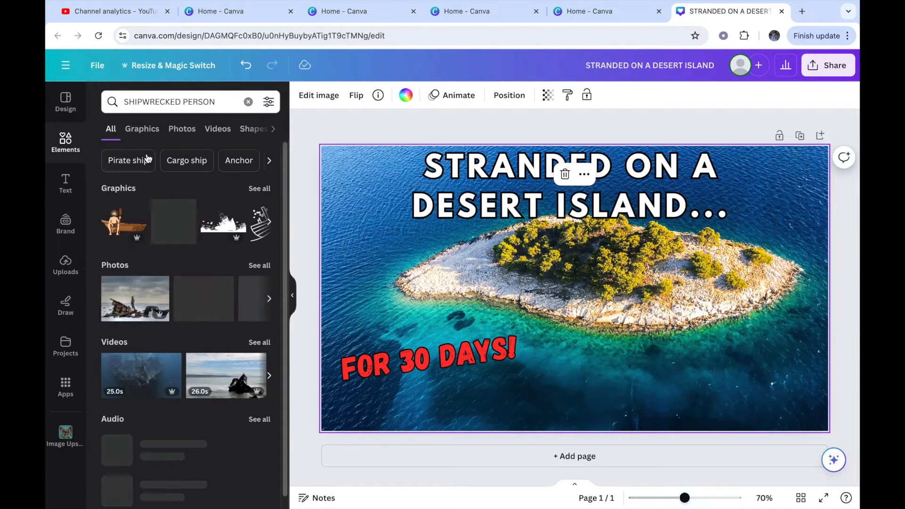
{"action": "left_click", "coordinate": [184, 134]}
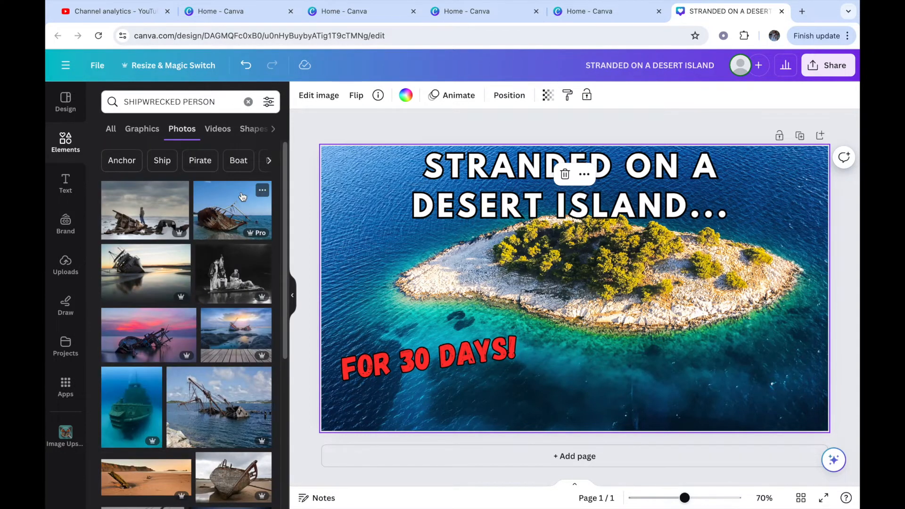
- Add the photo of a hooded man standing beside a wrecked boat and make it the thumbnail's background
{"action": "left_click", "coordinate": [151, 210]}
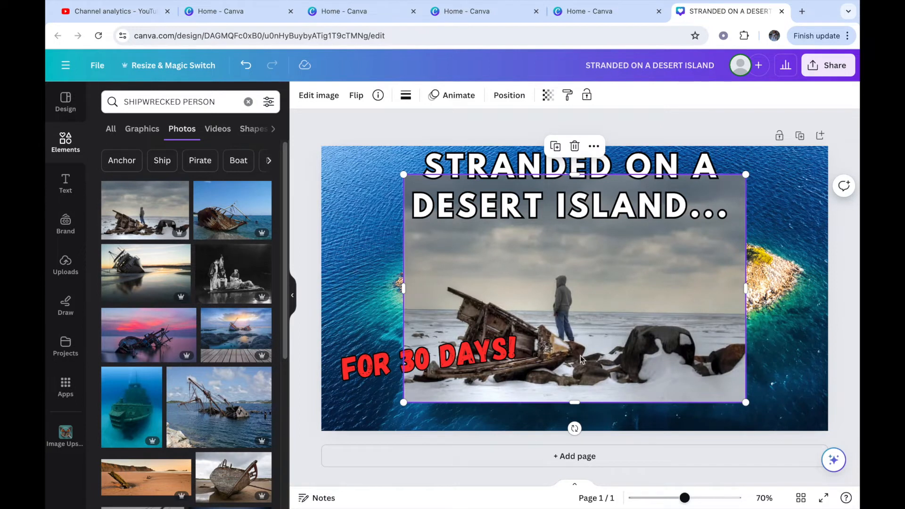
{"action": "left_click", "coordinate": [595, 147]}
{"action": "left_click", "coordinate": [610, 457]}
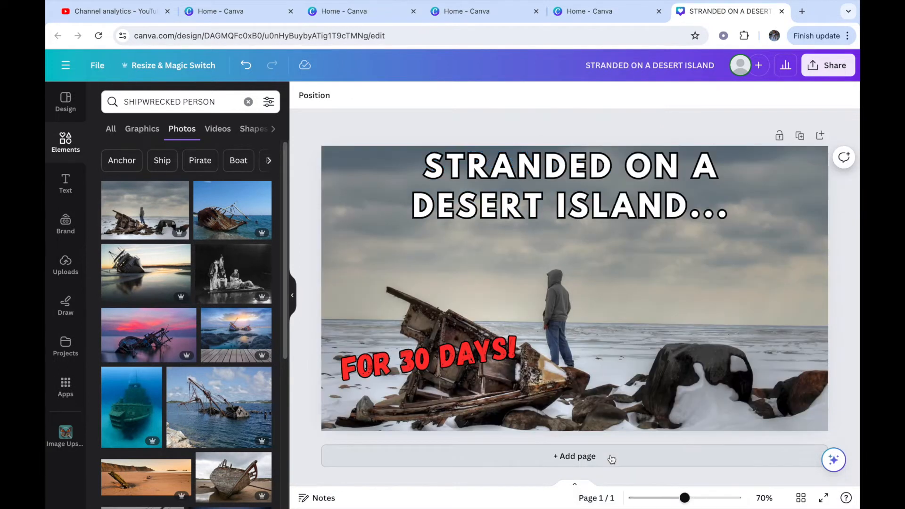
- Enlarge the "STRANDED ON A DESERT ISLAND..." heading to size 67 and place "FOR 30 DAYS!" just beneath its left end, above the wreck
{"action": "left_click", "coordinate": [349, 336]}
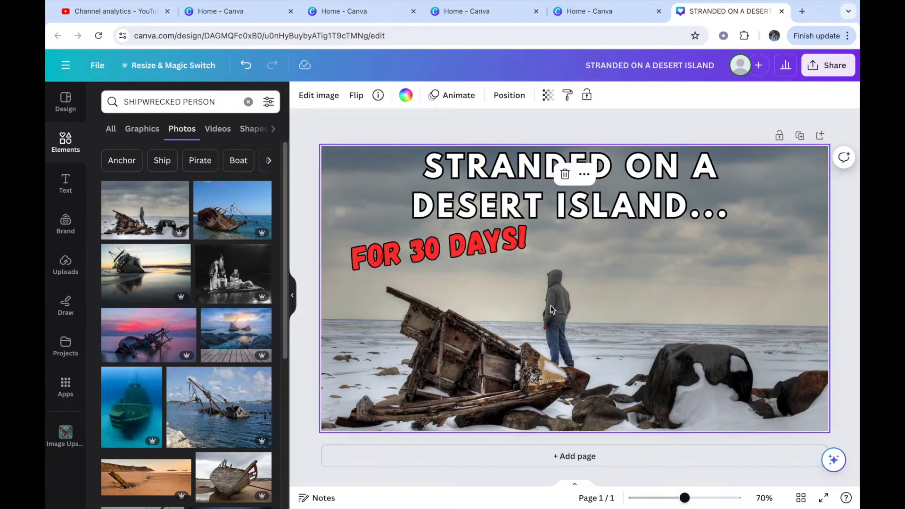
{"action": "left_click_drag", "start_coordinate": [472, 250], "coordinate": [472, 277]}
{"action": "left_click", "coordinate": [443, 95]}
{"action": "left_click_drag", "start_coordinate": [543, 206], "coordinate": [542, 225]}
{"action": "left_click", "coordinate": [443, 96]}
{"action": "left_click", "coordinate": [443, 96]}
{"action": "mouse_move", "coordinate": [498, 267]}
{"action": "left_mouse_down"}
{"action": "mouse_move", "coordinate": [769, 272]}
{"action": "mouse_move", "coordinate": [485, 265]}
{"action": "left_mouse_up"}
{"action": "left_click_drag", "start_coordinate": [431, 315], "coordinate": [428, 314]}
{"action": "left_click_drag", "start_coordinate": [459, 270], "coordinate": [466, 270]}
{"action": "left_click", "coordinate": [612, 293]}
{"action": "left_click", "coordinate": [467, 265]}
{"action": "left_click", "coordinate": [670, 278]}
- Search the elements for "wild polar bear"
{"action": "left_click", "coordinate": [248, 102]}
{"action": "type", "text": "wild pol"}
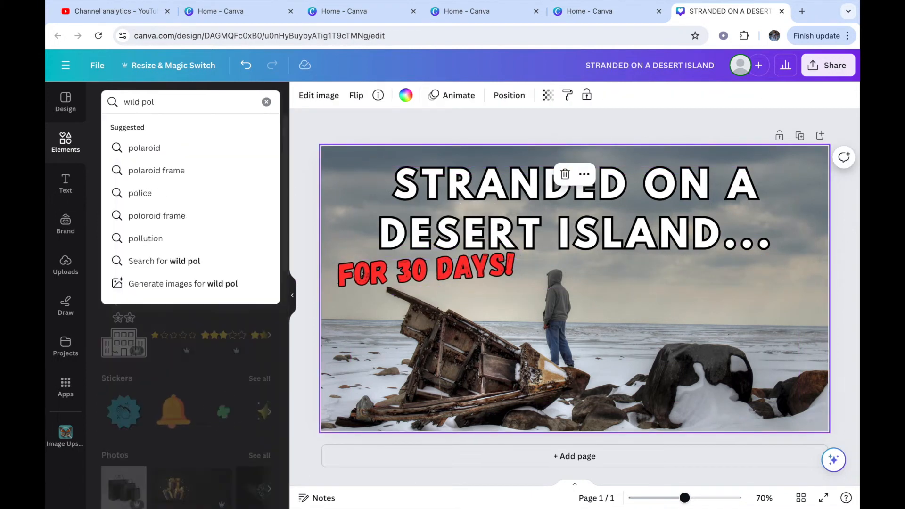
{"action": "type", "text": "ar"}
{"action": "key", "text": "Return"}
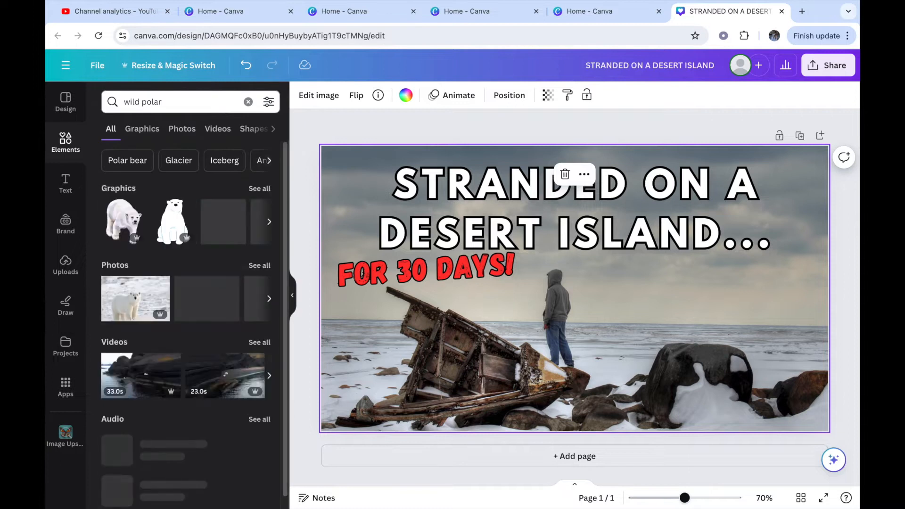
{"action": "left_click", "coordinate": [177, 101]}
{"action": "type", "text": "bear"}
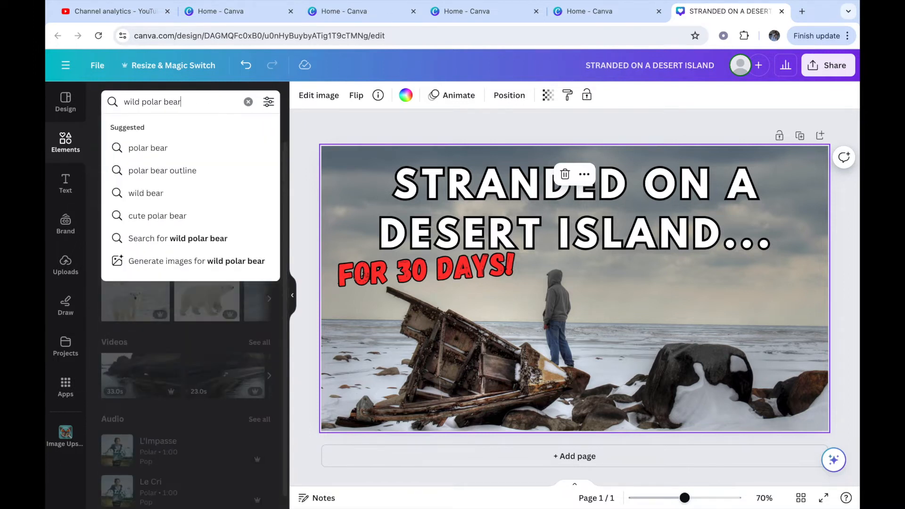
{"action": "key", "text": "Return"}
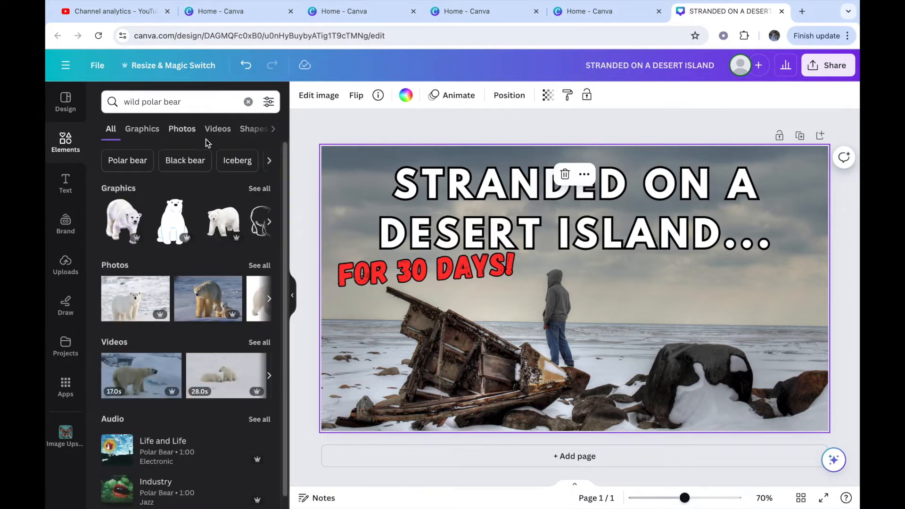
- Add the photo of the open-mouthed polar bear on a dark background and place it to the right of the standing man
{"action": "left_click", "coordinate": [260, 265]}
{"action": "scroll", "coordinate": [186, 302], "scroll_direction": "down", "scroll_amount": 5}
{"action": "left_click", "coordinate": [245, 378]}
{"action": "left_click_drag", "start_coordinate": [595, 308], "coordinate": [742, 332]}
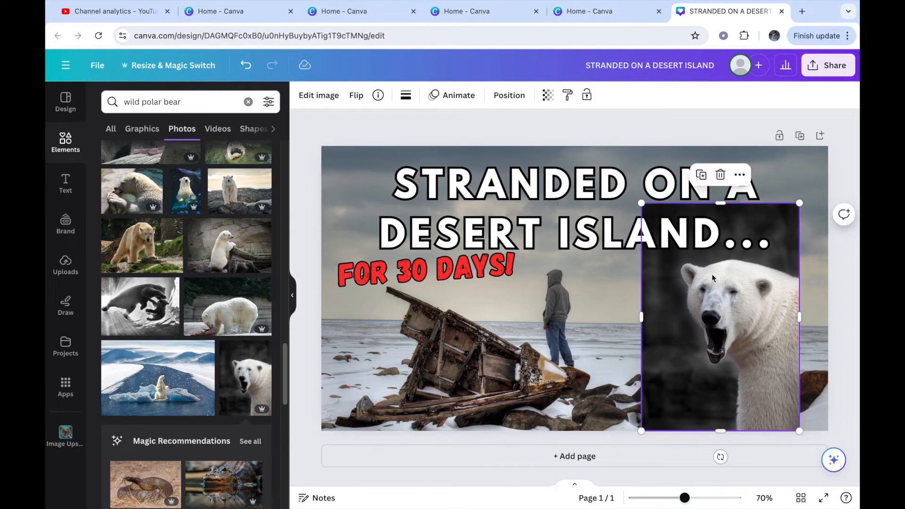
{"action": "left_click", "coordinate": [616, 283]}
{"action": "left_click_drag", "start_coordinate": [734, 373], "coordinate": [693, 382]}
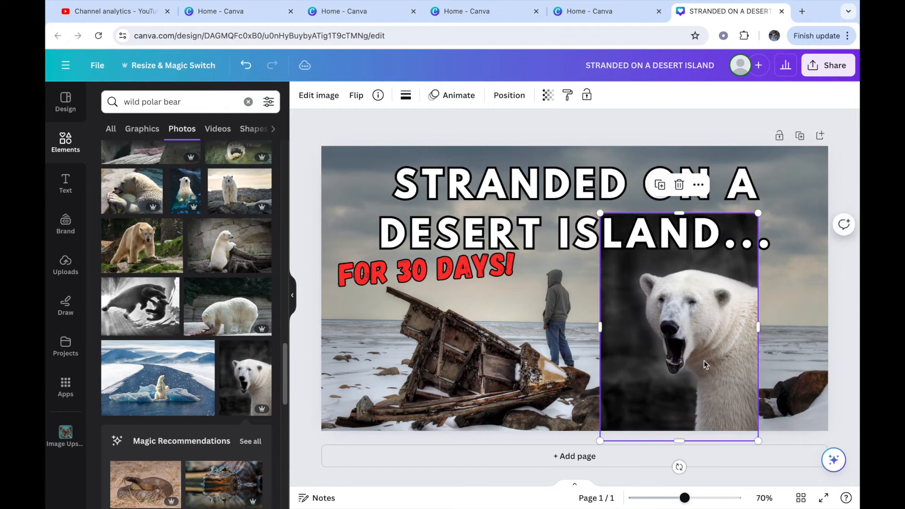
- Remove the polar bear photo's background, then enlarge the bear and place it against the thumbnail's right edge
{"action": "left_click", "coordinate": [319, 96]}
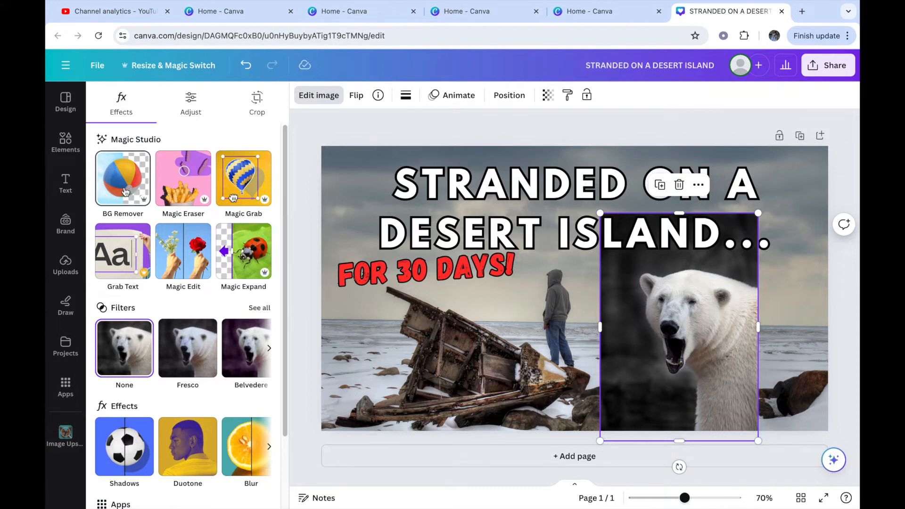
{"action": "left_click", "coordinate": [125, 191]}
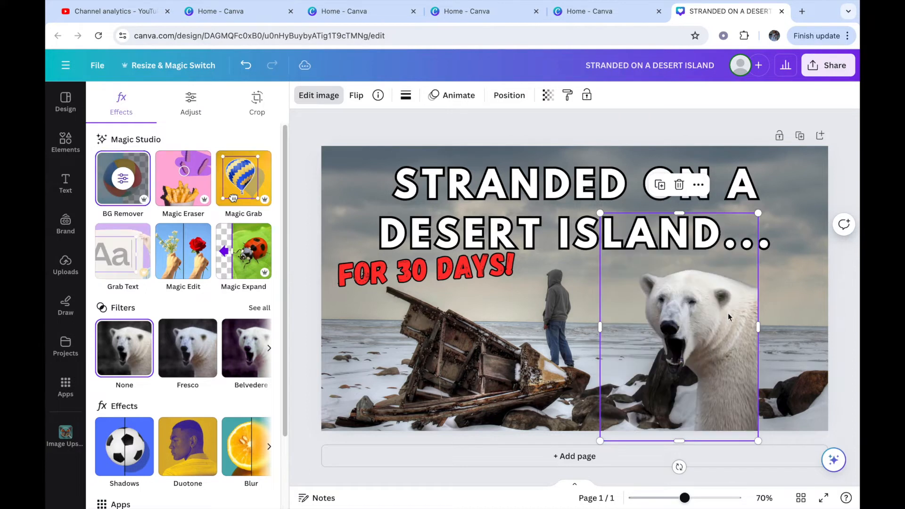
{"action": "left_click_drag", "start_coordinate": [729, 317], "coordinate": [746, 317]}
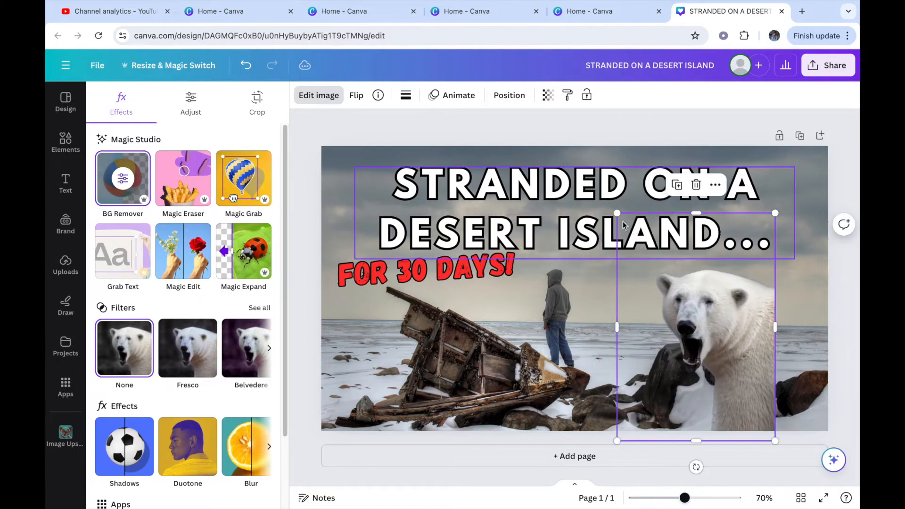
{"action": "left_click_drag", "start_coordinate": [577, 213], "coordinate": [510, 200]}
{"action": "left_click_drag", "start_coordinate": [701, 297], "coordinate": [754, 307]}
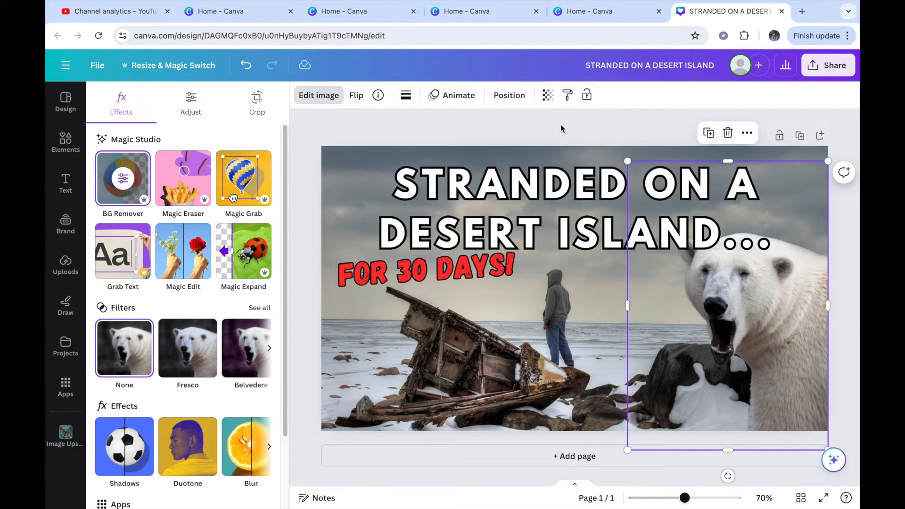
- Bring the polar bear in front of the heading, then move the heading up and the bear slightly down so they stay clear of each other
{"action": "left_click", "coordinate": [517, 100]}
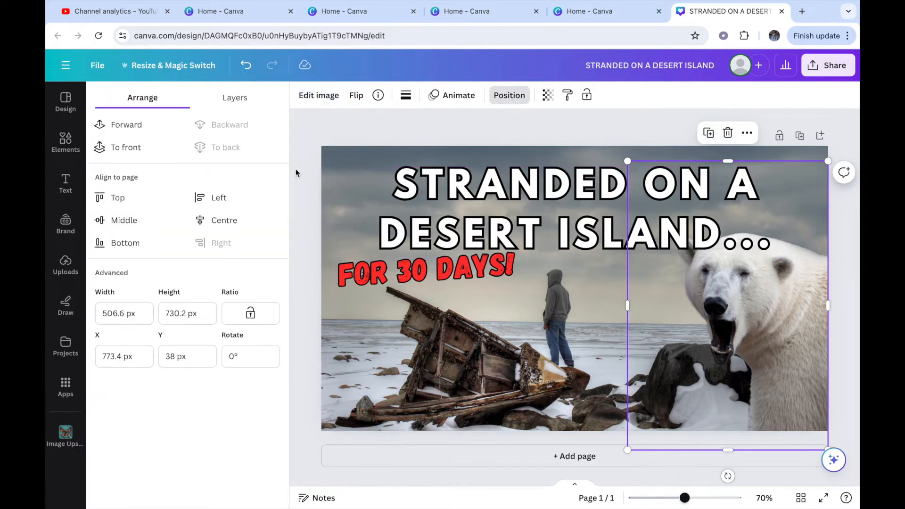
{"action": "left_click", "coordinate": [123, 126]}
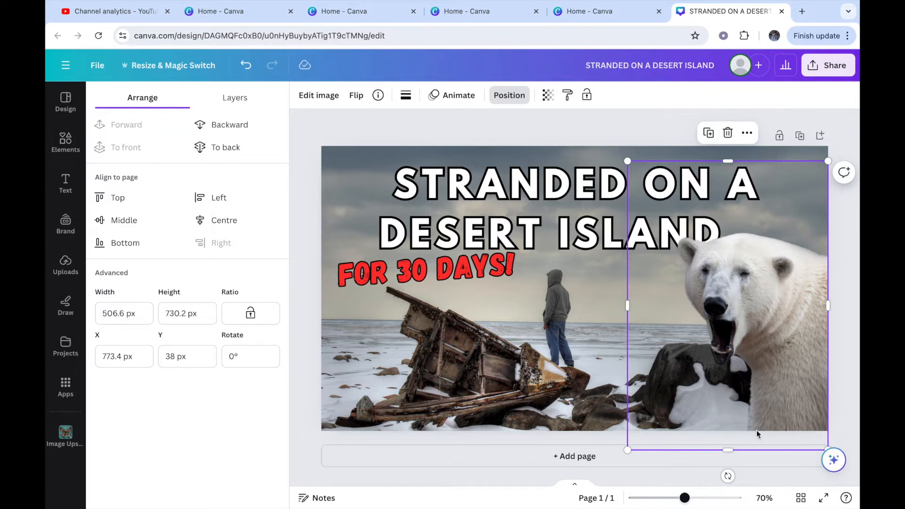
{"action": "left_click_drag", "start_coordinate": [575, 219], "coordinate": [565, 203]}
{"action": "left_click_drag", "start_coordinate": [704, 287], "coordinate": [703, 294]}
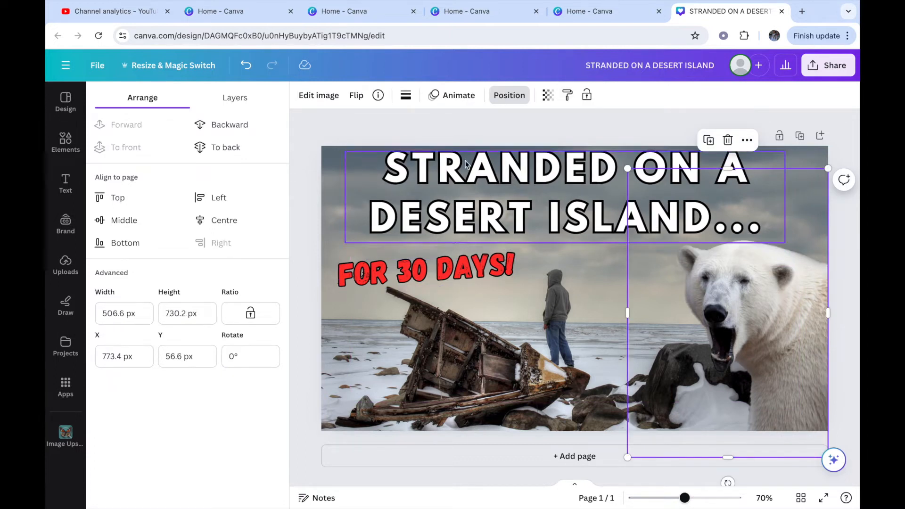
- Enlarge the "FOR 30 DAYS!" text to size 72 on a single line and place it directly beneath the heading's left half
{"action": "left_click", "coordinate": [451, 279]}
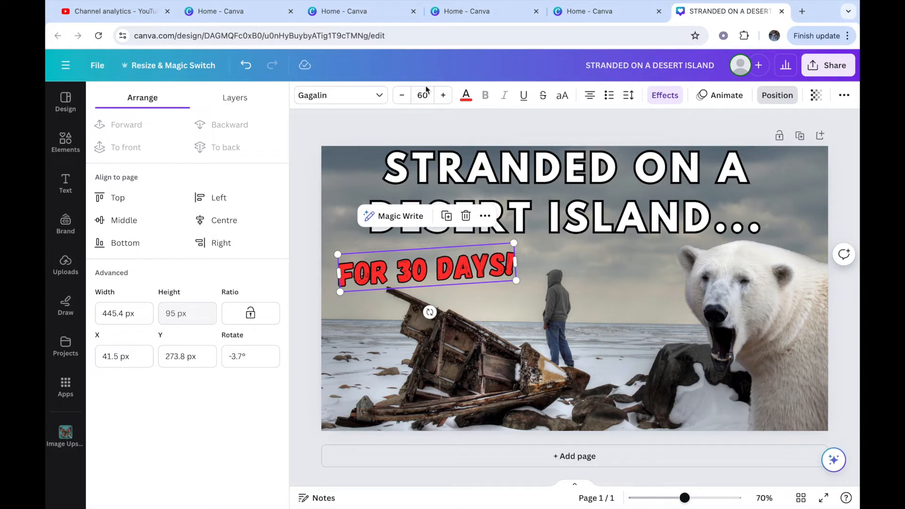
{"action": "left_click", "coordinate": [443, 96]}
{"action": "left_click", "coordinate": [443, 96]}
{"action": "left_click", "coordinate": [443, 95]}
{"action": "left_click", "coordinate": [443, 95]}
{"action": "left_click", "coordinate": [443, 95]}
{"action": "left_click", "coordinate": [443, 95]}
{"action": "left_click", "coordinate": [443, 95]}
{"action": "left_click", "coordinate": [443, 95]}
{"action": "left_click", "coordinate": [443, 95]}
{"action": "left_click", "coordinate": [444, 95]}
{"action": "left_click", "coordinate": [443, 95]}
{"action": "left_click", "coordinate": [443, 95]}
{"action": "left_click", "coordinate": [444, 95]}
{"action": "left_click", "coordinate": [444, 95]}
{"action": "left_click", "coordinate": [443, 95]}
{"action": "left_click", "coordinate": [444, 95]}
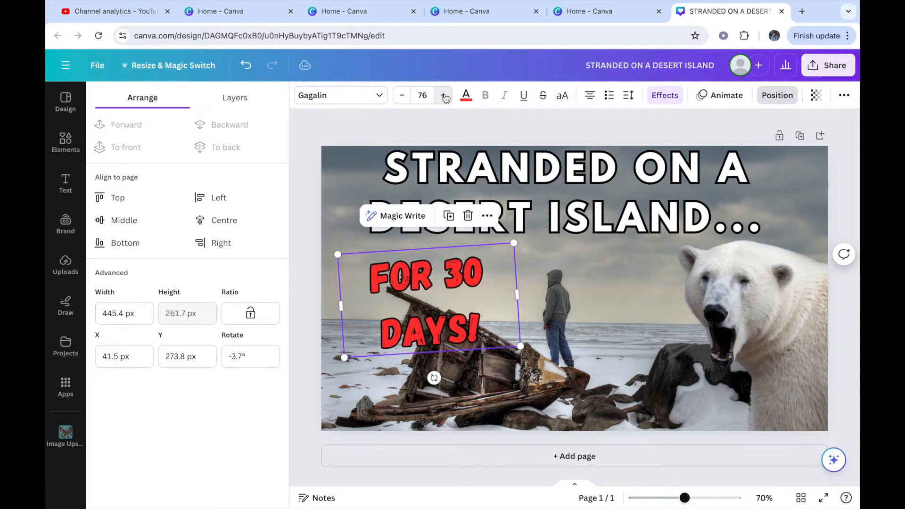
{"action": "left_click_drag", "start_coordinate": [424, 325], "coordinate": [637, 355]}
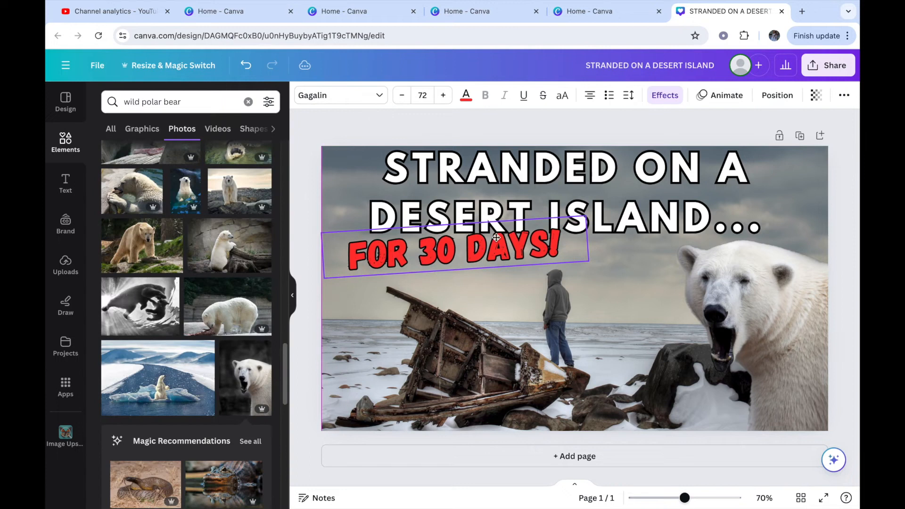
- Try red and black for the heading, then keep it white and replace its outline with the Shadow effect
{"action": "left_click", "coordinate": [496, 226]}
{"action": "left_click", "coordinate": [466, 95]}
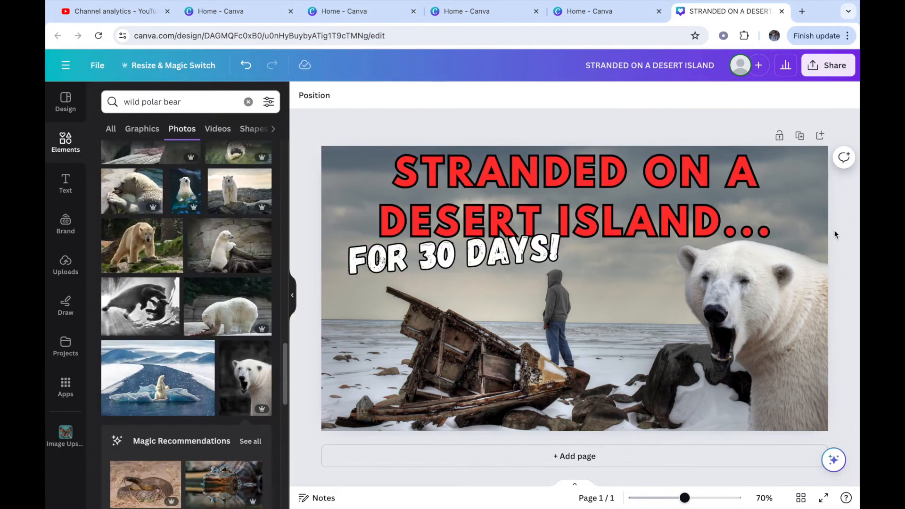
{"action": "left_click", "coordinate": [519, 222]}
{"action": "left_click", "coordinate": [466, 96]}
{"action": "left_click", "coordinate": [138, 310]}
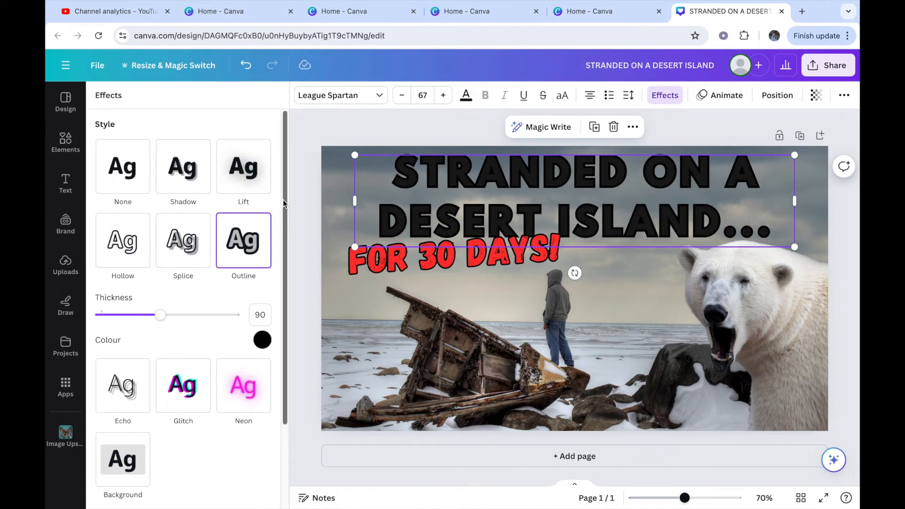
{"action": "left_click", "coordinate": [182, 165]}
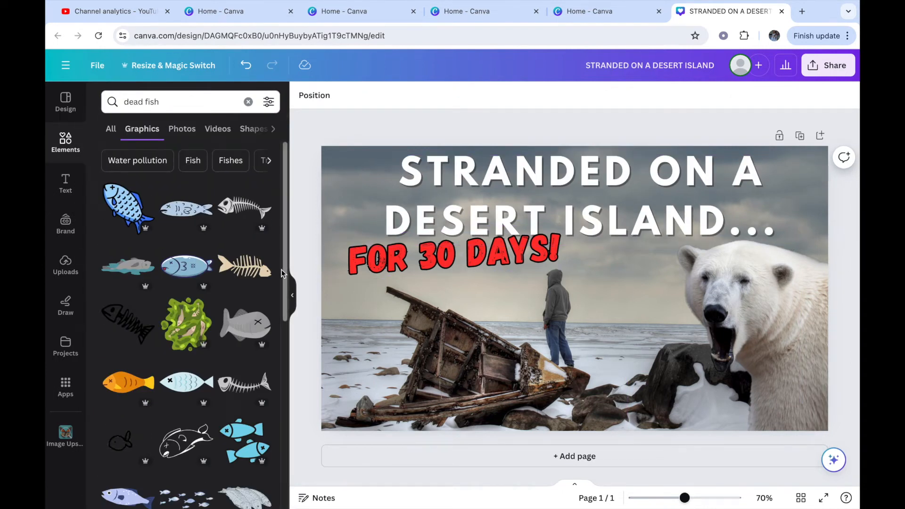
- Browse the "dead fish" photos and add the one of a large dead fish lying on grey ground
{"action": "scroll", "coordinate": [283, 274], "scroll_direction": "down", "scroll_amount": 2}
{"action": "scroll", "coordinate": [283, 273], "scroll_direction": "up", "scroll_amount": 2}
{"action": "left_click", "coordinate": [182, 129]}
{"action": "scroll", "coordinate": [285, 234], "scroll_direction": "down", "scroll_amount": 5}
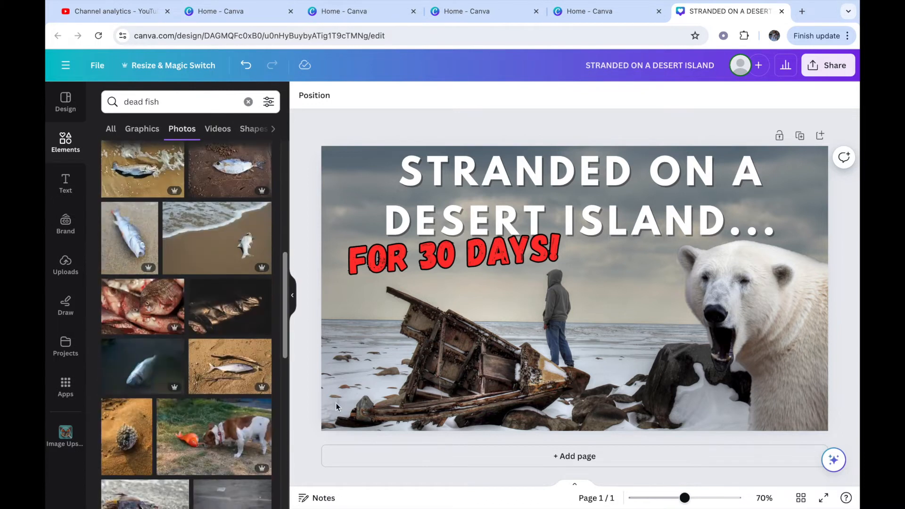
{"action": "left_click_drag", "start_coordinate": [336, 405], "coordinate": [334, 474]}
{"action": "left_click", "coordinate": [145, 252]}
{"action": "left_click_drag", "start_coordinate": [471, 283], "coordinate": [423, 346]}
- Remove the dead fish photo's background, tilt the fish upward to the right and place it on the shore between the wreck and the bear
{"action": "left_click", "coordinate": [332, 97]}
{"action": "left_click", "coordinate": [122, 178]}
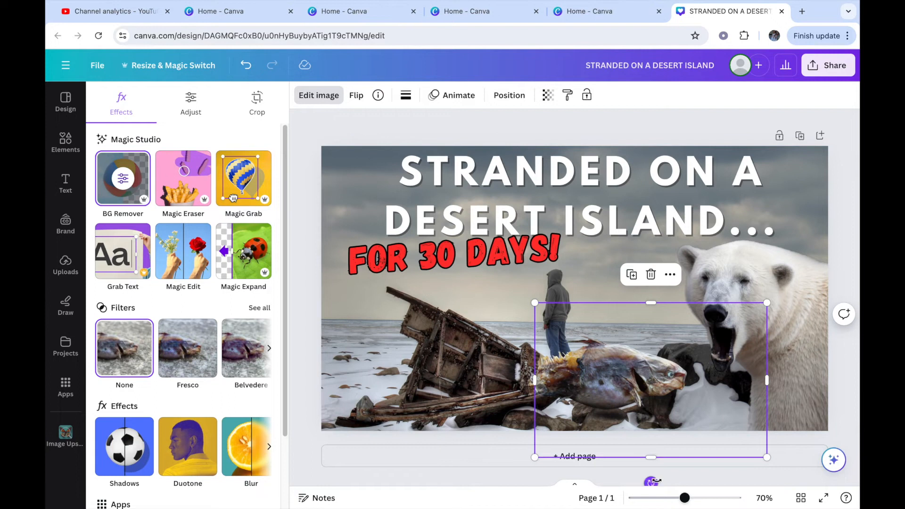
{"action": "left_click_drag", "start_coordinate": [653, 481], "coordinate": [672, 441]}
{"action": "left_click_drag", "start_coordinate": [642, 396], "coordinate": [654, 376]}
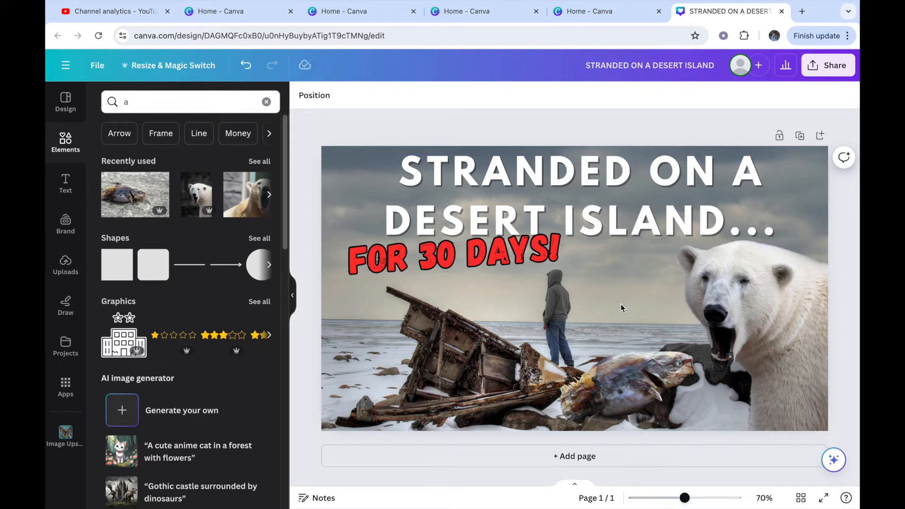
- Search the elements for "shipwrecked" and replace the page background with the photo of the rusty wreck in blue sea
{"action": "left_click", "coordinate": [342, 165]}
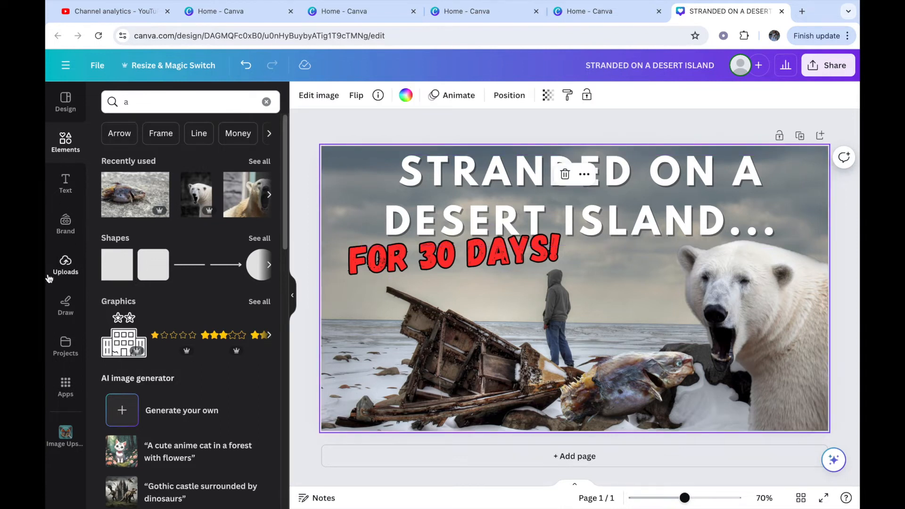
{"action": "left_click", "coordinate": [185, 107]}
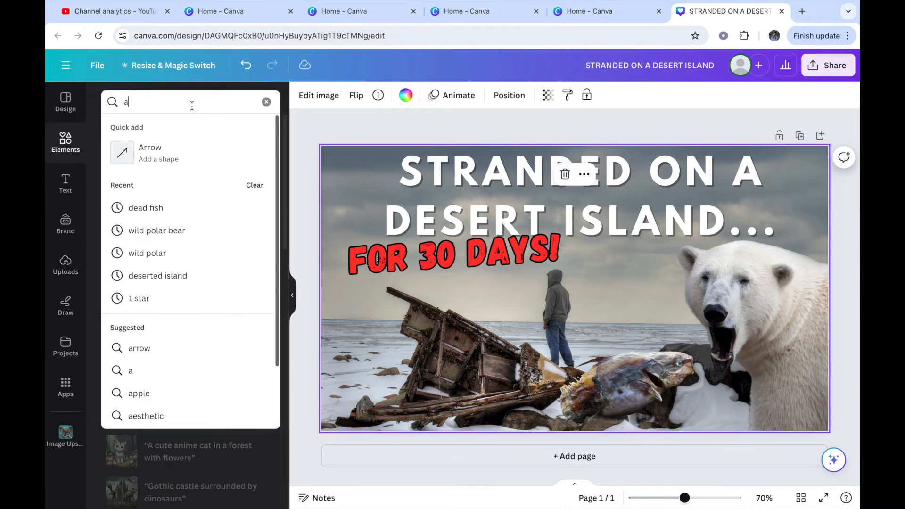
{"action": "left_click", "coordinate": [265, 103]}
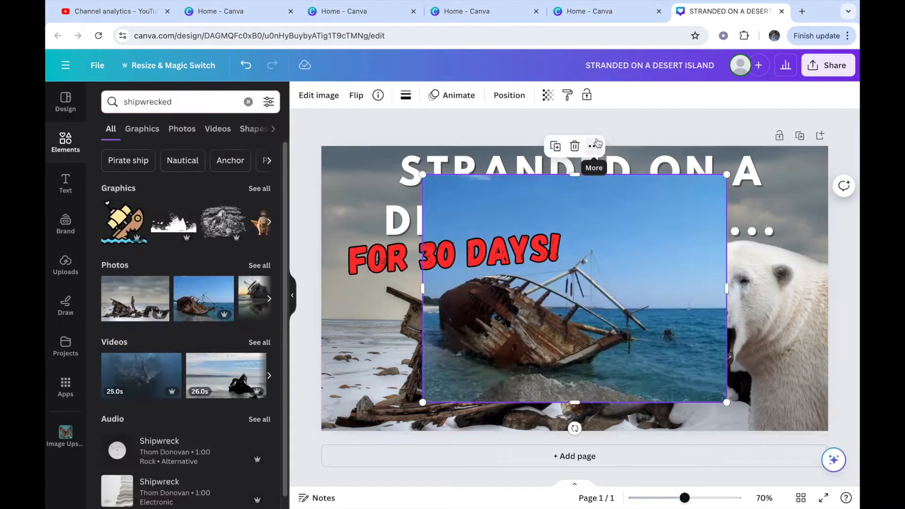
{"action": "left_click", "coordinate": [595, 146]}
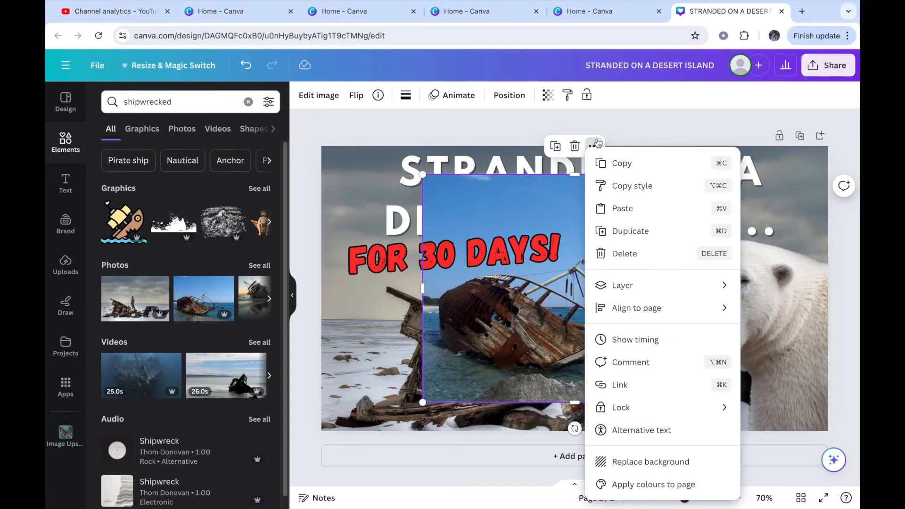
{"action": "left_click", "coordinate": [625, 466]}
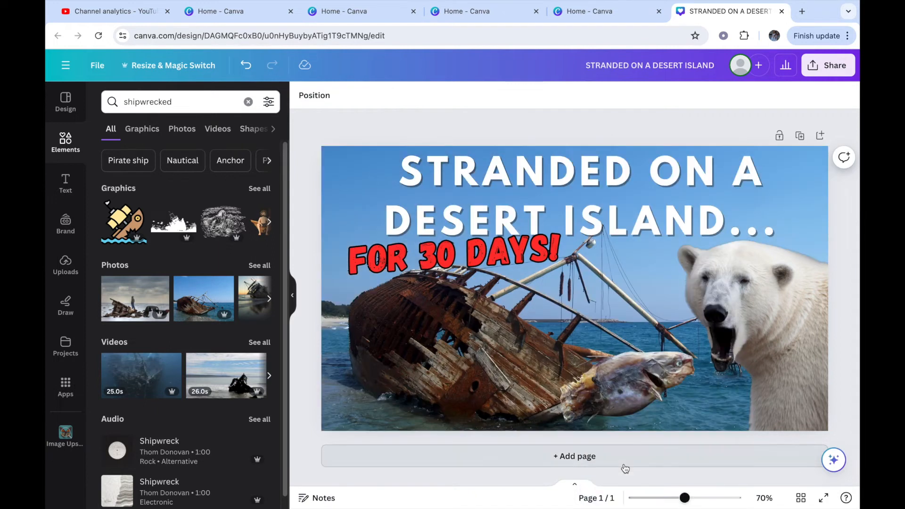
- Nudge the dead fish slightly down and to the right, closer to the polar bear
{"action": "left_click", "coordinate": [641, 380]}
{"action": "mouse_move", "coordinate": [642, 380]}
{"action": "left_mouse_down"}
{"action": "mouse_move", "coordinate": [687, 388]}
{"action": "mouse_move", "coordinate": [645, 383]}
{"action": "left_mouse_up"}
{"action": "left_click", "coordinate": [850, 210]}
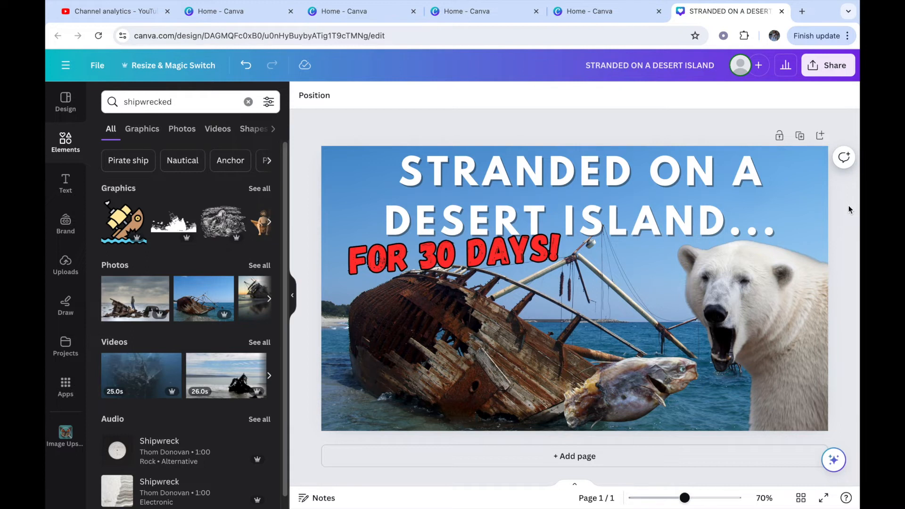
- Try softening the polar bear's outline with the Blur brush, and undo the blur
{"action": "left_click", "coordinate": [771, 278]}
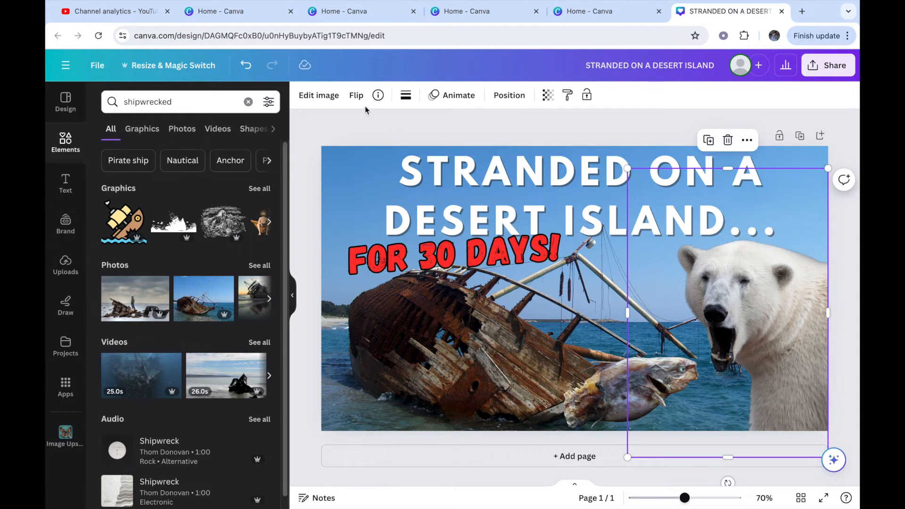
{"action": "left_click", "coordinate": [325, 96]}
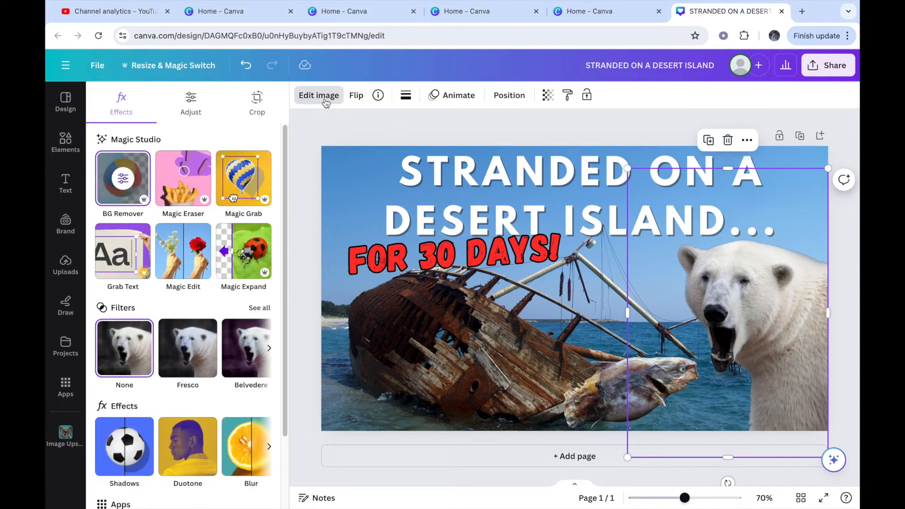
{"action": "scroll", "coordinate": [290, 191], "scroll_direction": "down", "scroll_amount": 2}
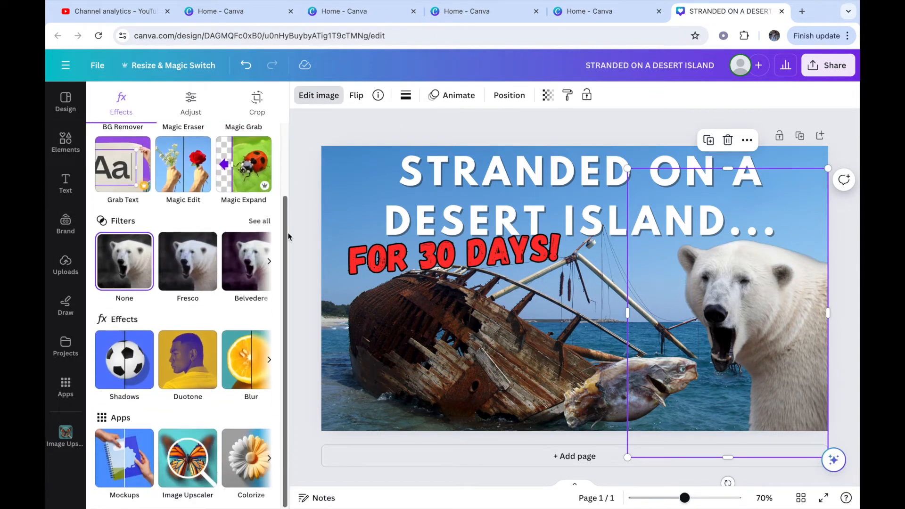
{"action": "left_click", "coordinate": [247, 353]}
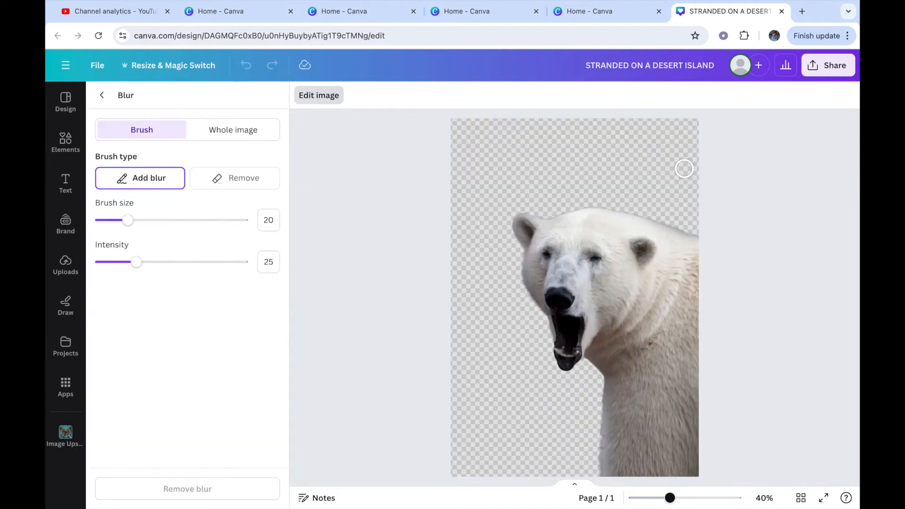
{"action": "mouse_move", "coordinate": [618, 214]}
{"action": "left_mouse_down"}
{"action": "mouse_move", "coordinate": [606, 206]}
{"action": "mouse_move", "coordinate": [516, 213]}
{"action": "mouse_move", "coordinate": [511, 235]}
{"action": "mouse_move", "coordinate": [525, 257]}
{"action": "mouse_move", "coordinate": [533, 320]}
{"action": "mouse_move", "coordinate": [546, 321]}
{"action": "mouse_move", "coordinate": [535, 307]}
{"action": "left_mouse_up"}
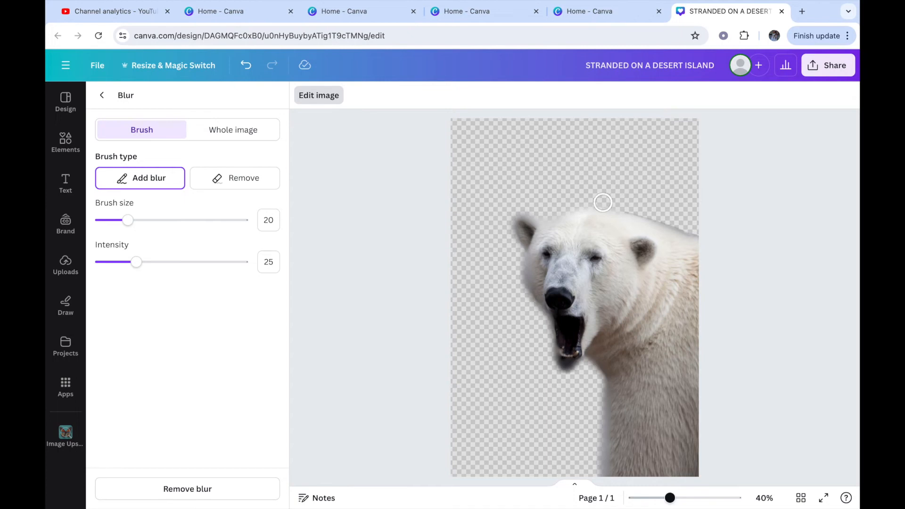
{"action": "left_click_drag", "start_coordinate": [624, 215], "coordinate": [704, 238]}
{"action": "left_click", "coordinate": [103, 96]}
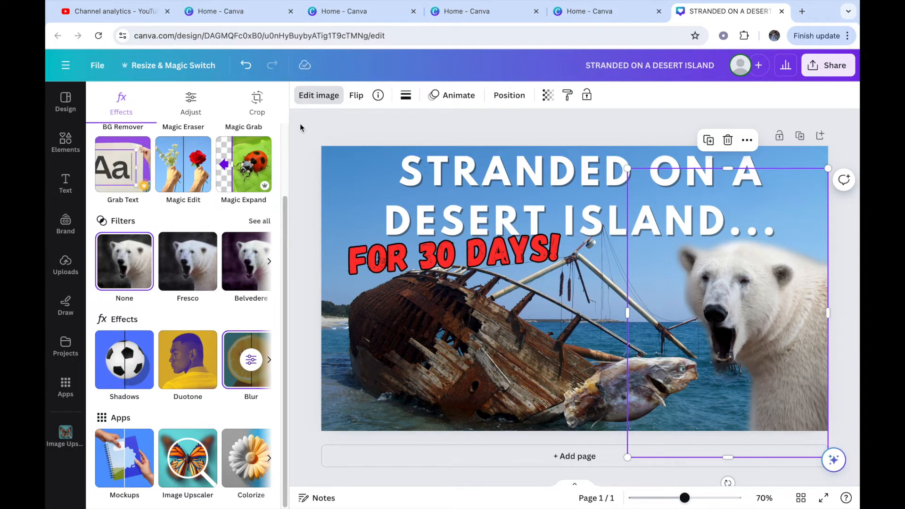
{"action": "left_click", "coordinate": [245, 65]}
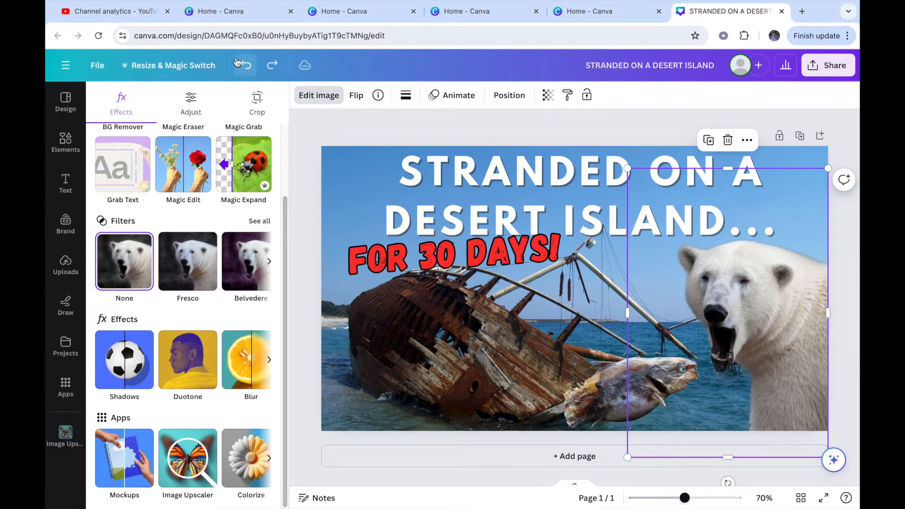
{"action": "left_click", "coordinate": [237, 62]}
{"action": "left_click", "coordinate": [272, 64]}
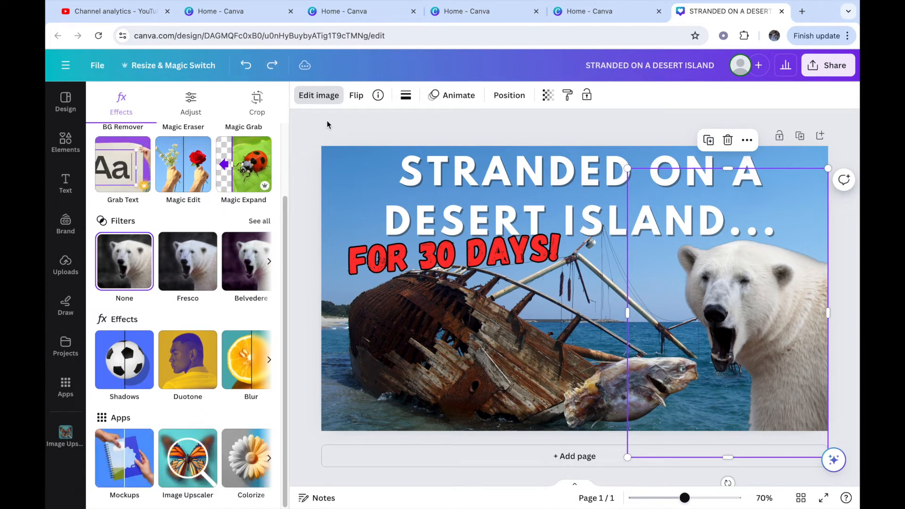
- Try the Outline shadow on the polar bear, switch it to Drop and shift the bear slightly to the right
{"action": "left_click", "coordinate": [323, 95]}
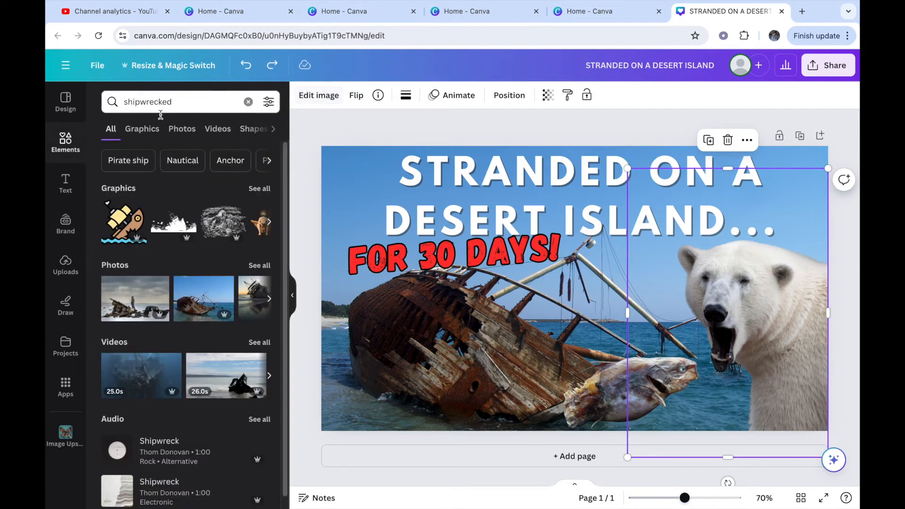
{"action": "left_click", "coordinate": [319, 95]}
{"action": "scroll", "coordinate": [278, 189], "scroll_direction": "down", "scroll_amount": 2}
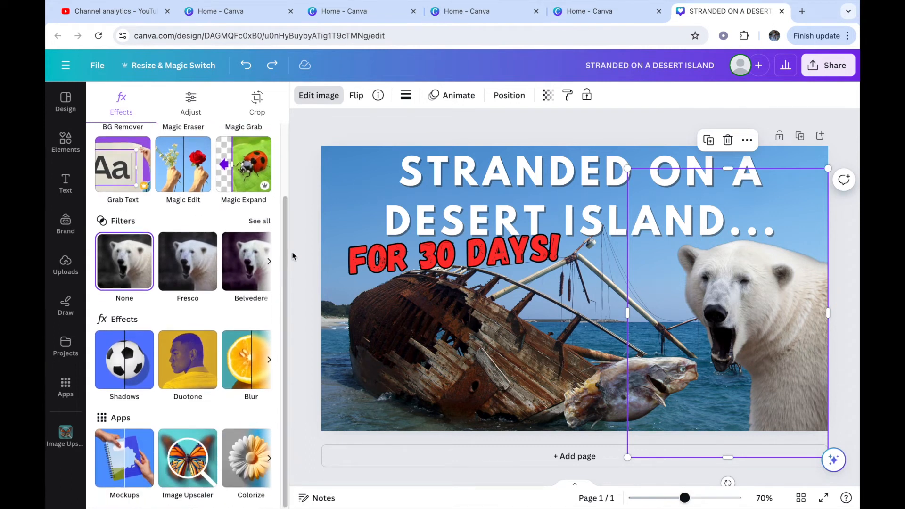
{"action": "left_click", "coordinate": [125, 359]}
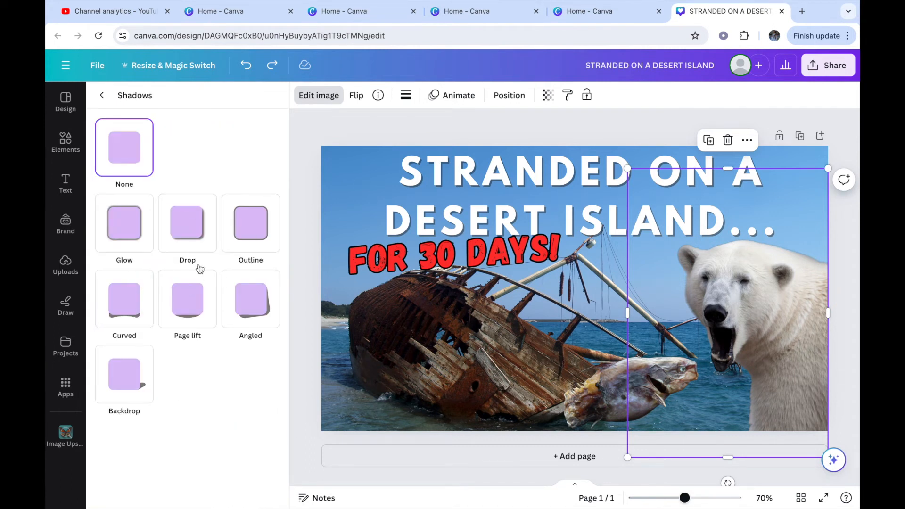
{"action": "left_click", "coordinate": [250, 236]}
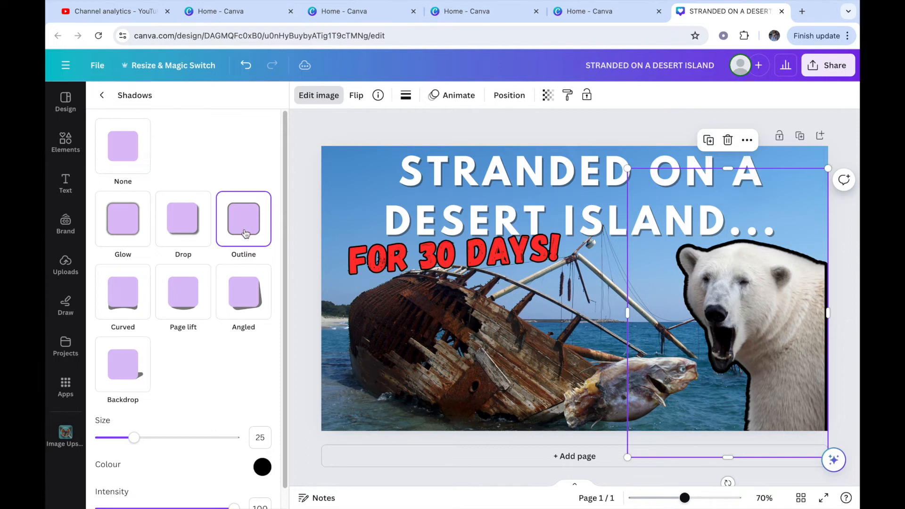
{"action": "left_click", "coordinate": [198, 229]}
{"action": "left_click_drag", "start_coordinate": [724, 291], "coordinate": [738, 293]}
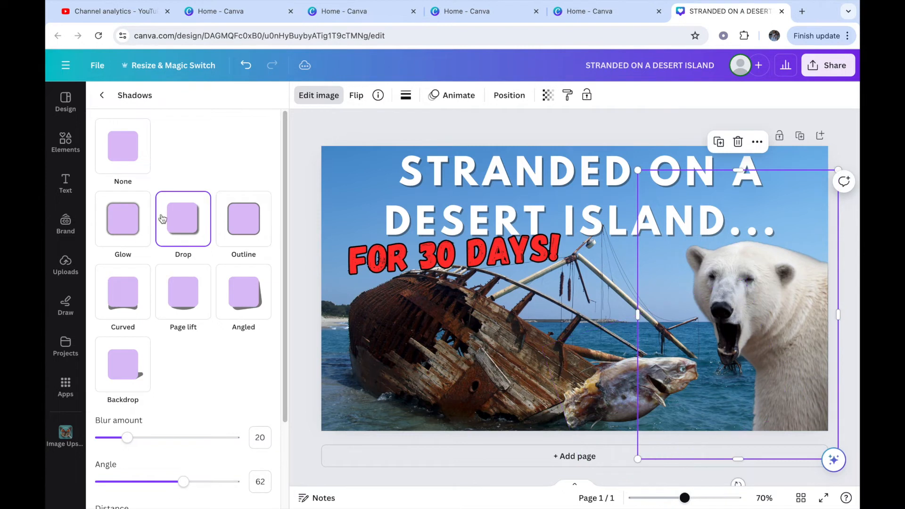
- Try the Glow, Curved, Page lift and Backdrop shadows on the polar bear, and clear the shadow
{"action": "left_click", "coordinate": [129, 224]}
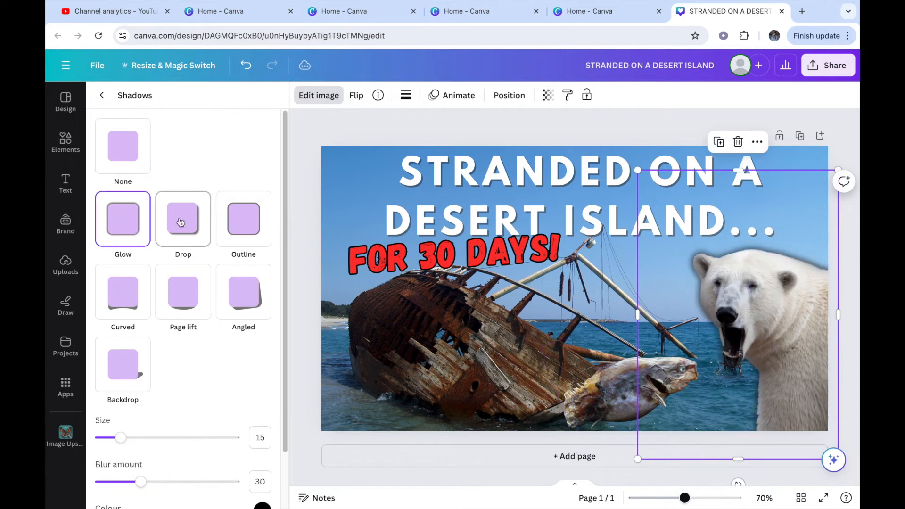
{"action": "left_click", "coordinate": [136, 299]}
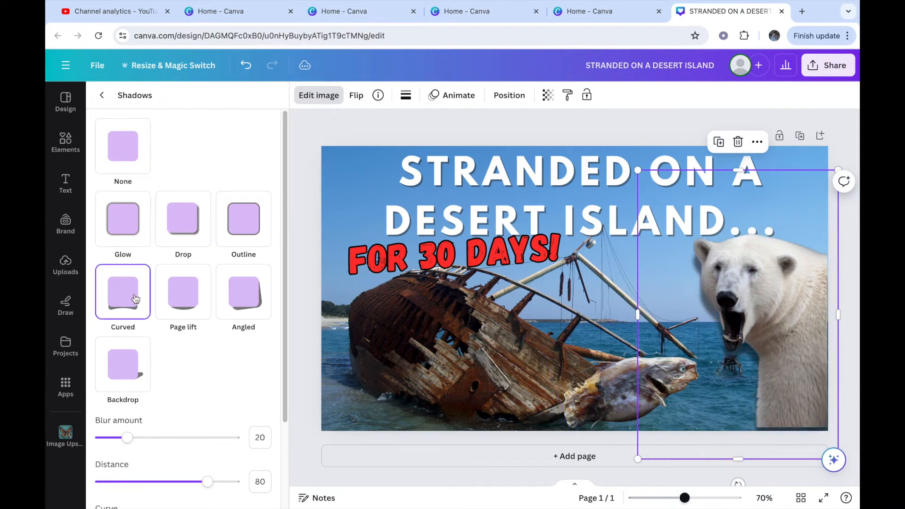
{"action": "left_click", "coordinate": [181, 296]}
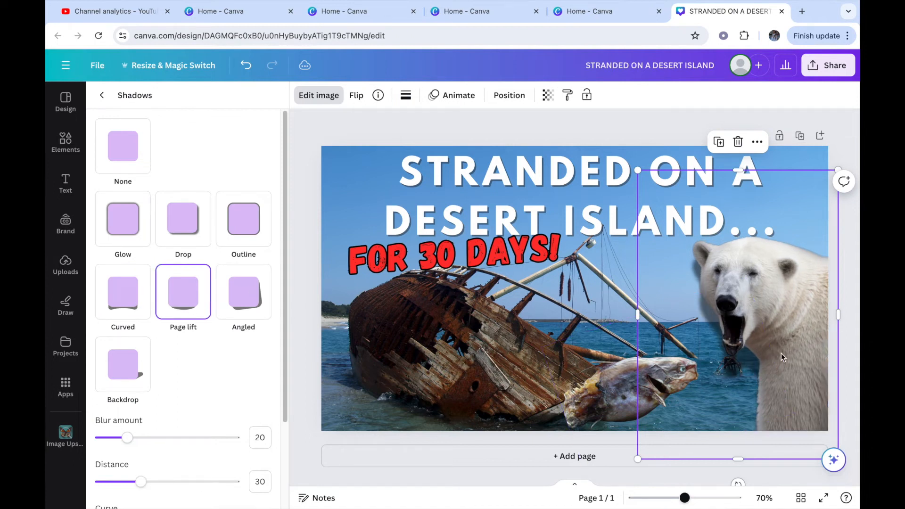
{"action": "left_click", "coordinate": [119, 376]}
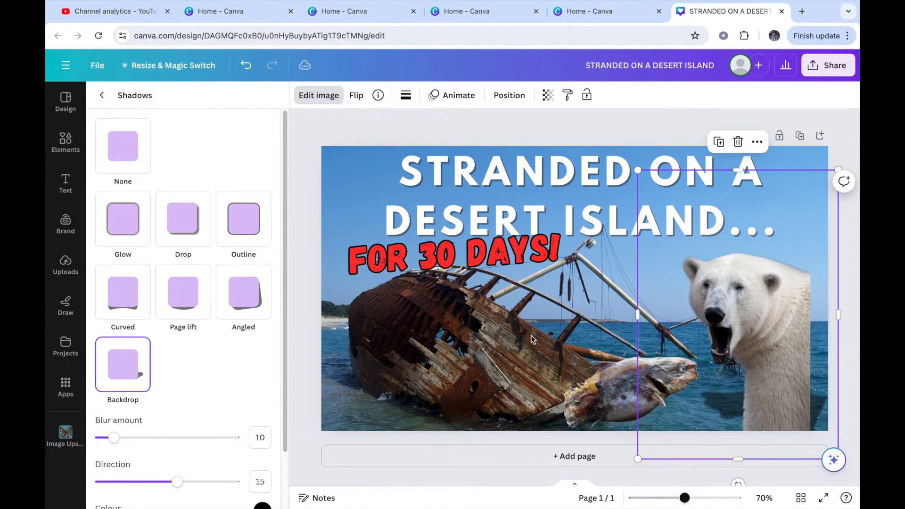
{"action": "left_click", "coordinate": [135, 157]}
- Apply the Drop shadow to the polar bear again and fine-tune its intensity
{"action": "left_click", "coordinate": [187, 224]}
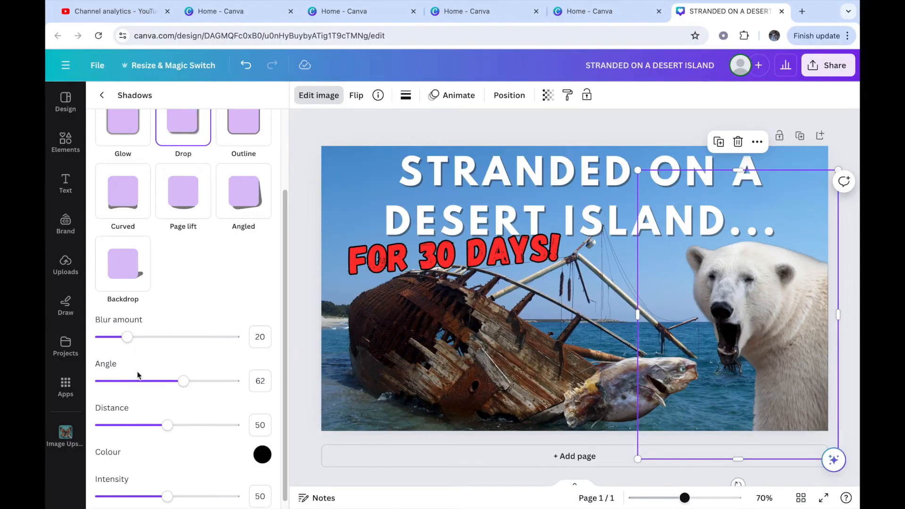
{"action": "scroll", "coordinate": [283, 302], "scroll_direction": "down", "scroll_amount": 1}
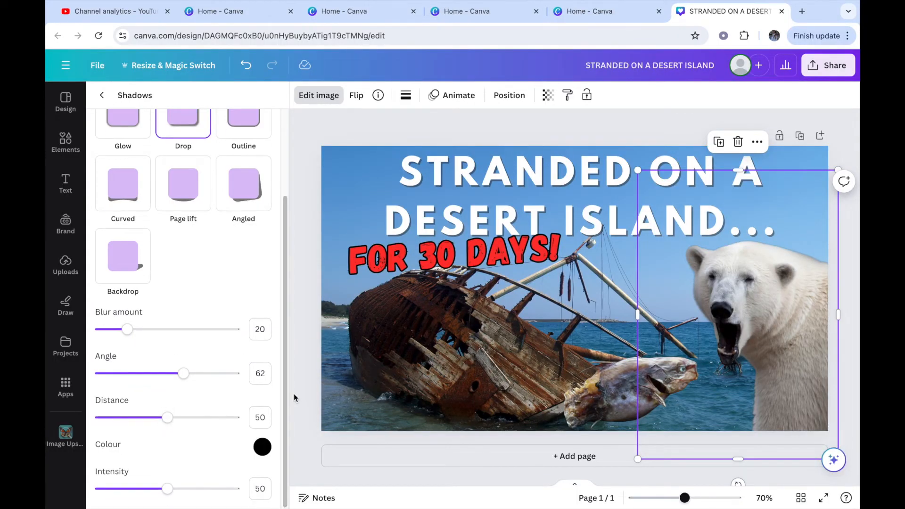
{"action": "mouse_move", "coordinate": [167, 489]}
{"action": "left_mouse_down"}
{"action": "mouse_move", "coordinate": [240, 484]}
{"action": "mouse_move", "coordinate": [165, 489]}
{"action": "left_mouse_up"}
{"action": "left_click_drag", "start_coordinate": [287, 342], "coordinate": [307, 146]}
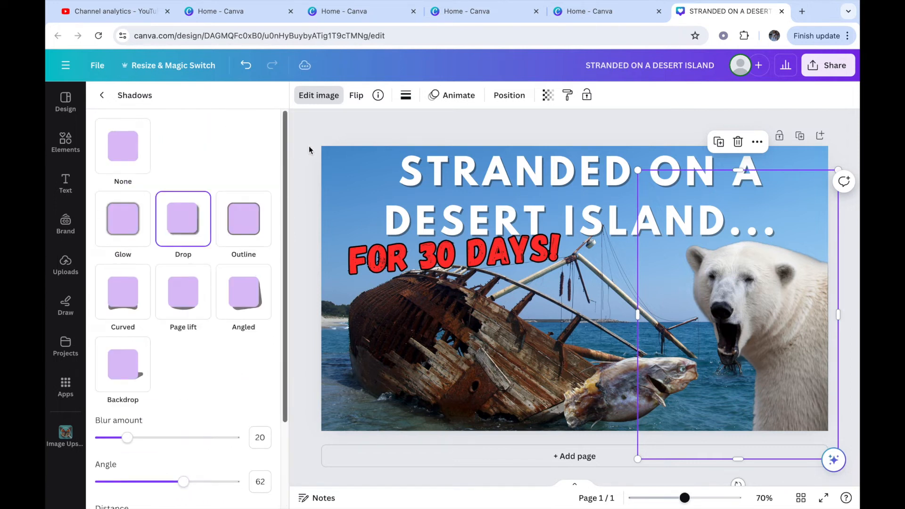
- Adjust the shipwreck background's colours, setting vibrance to 33 and saturation to 64
{"action": "left_click", "coordinate": [344, 184]}
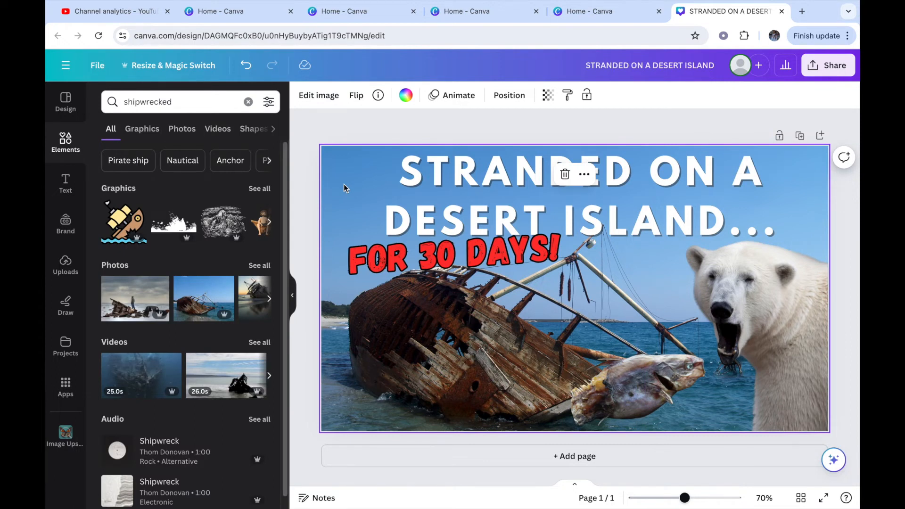
{"action": "left_click", "coordinate": [320, 96]}
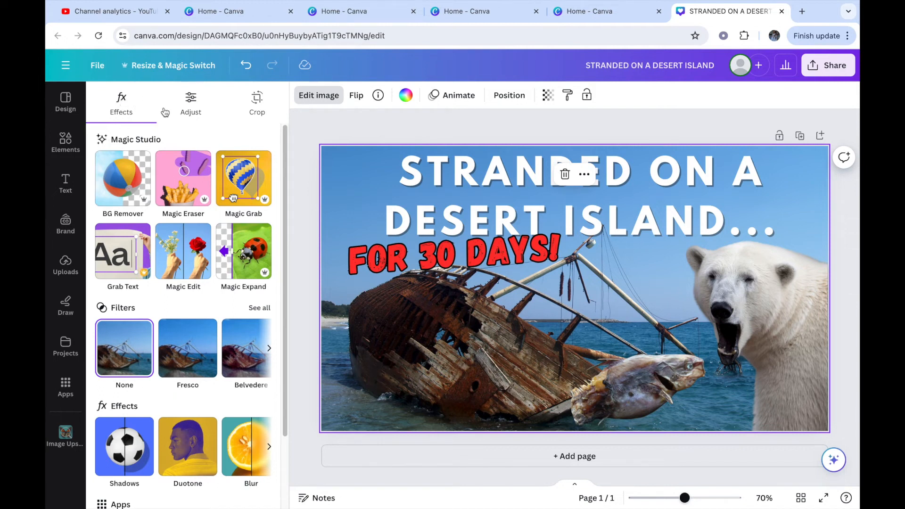
{"action": "left_click", "coordinate": [193, 115]}
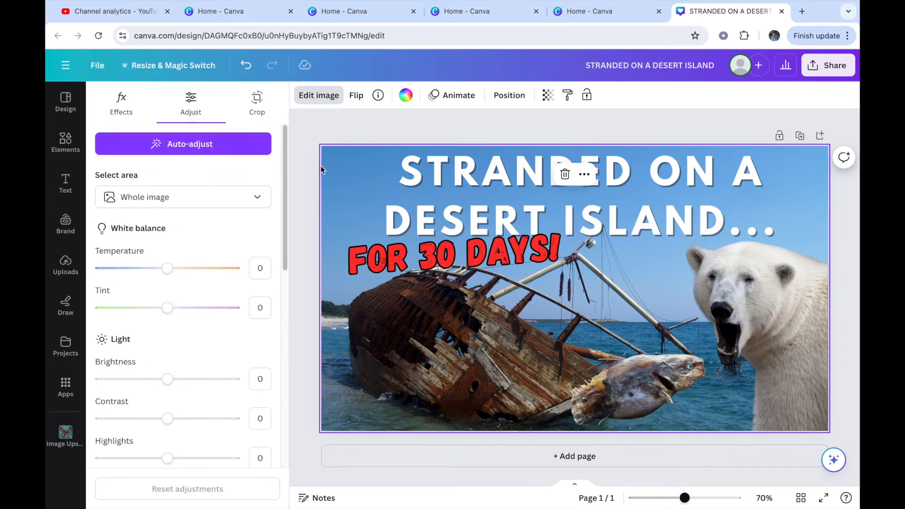
{"action": "scroll", "coordinate": [286, 156], "scroll_direction": "down", "scroll_amount": 1}
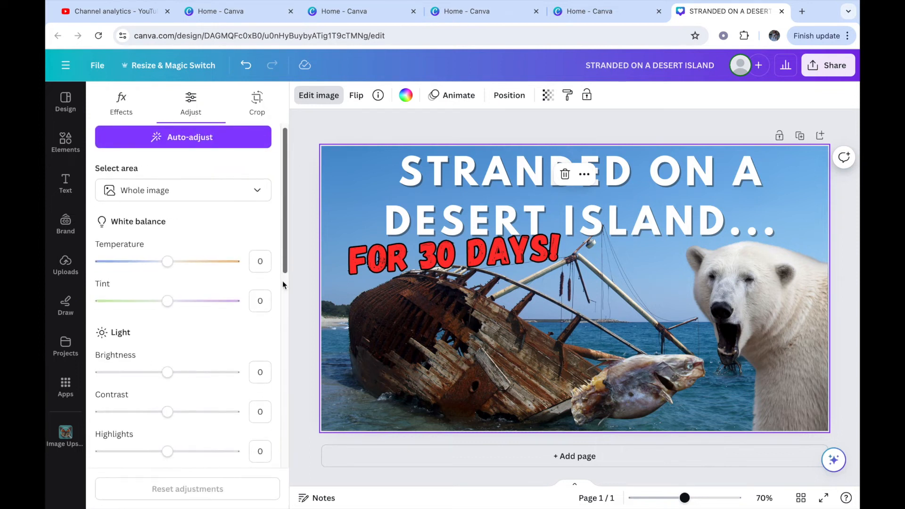
{"action": "left_click_drag", "start_coordinate": [284, 262], "coordinate": [282, 479]}
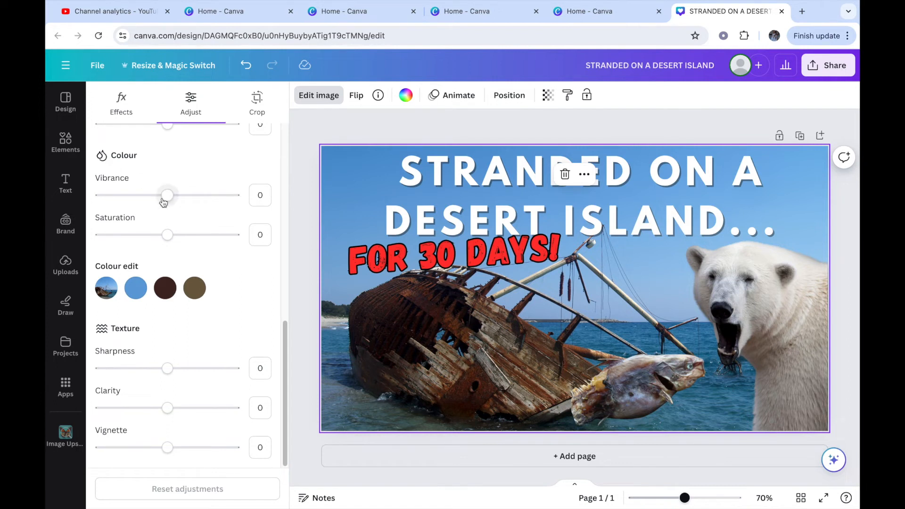
{"action": "left_click_drag", "start_coordinate": [167, 195], "coordinate": [224, 193]}
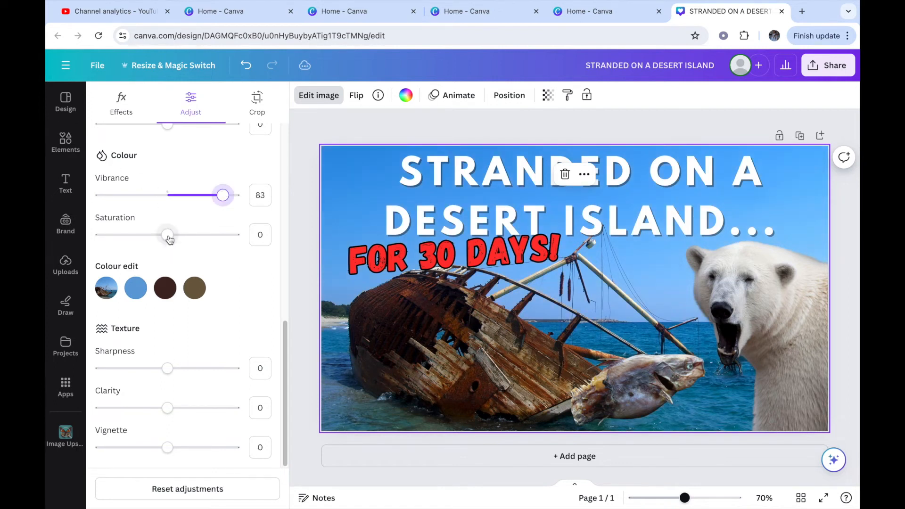
{"action": "left_click_drag", "start_coordinate": [167, 235], "coordinate": [246, 234]}
{"action": "left_click_drag", "start_coordinate": [227, 197], "coordinate": [189, 194]}
{"action": "left_click_drag", "start_coordinate": [234, 234], "coordinate": [210, 235]}
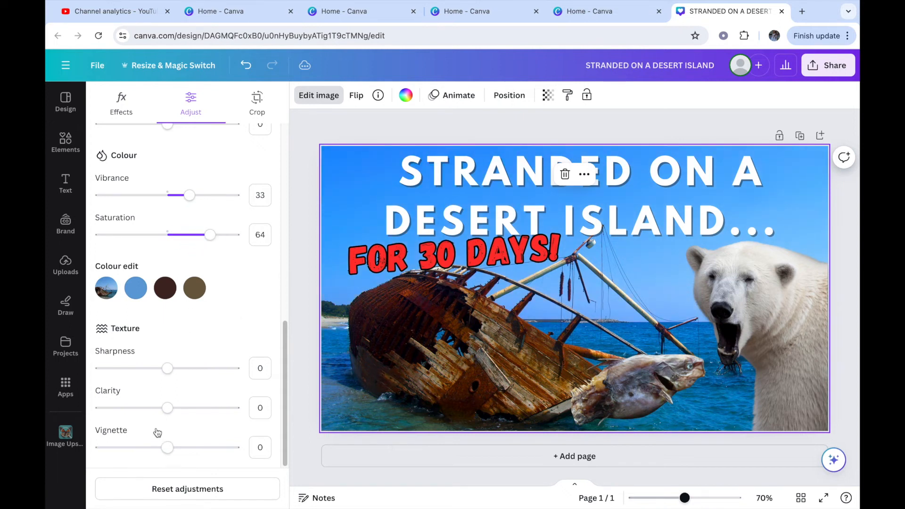
- Try the background's clarity at -98, raise it moderately above zero instead, and increase the saturation a little further
{"action": "mouse_move", "coordinate": [167, 368]}
{"action": "left_mouse_down"}
{"action": "mouse_move", "coordinate": [237, 368]}
{"action": "mouse_move", "coordinate": [166, 364]}
{"action": "left_mouse_up"}
{"action": "left_click_drag", "start_coordinate": [168, 408], "coordinate": [103, 400]}
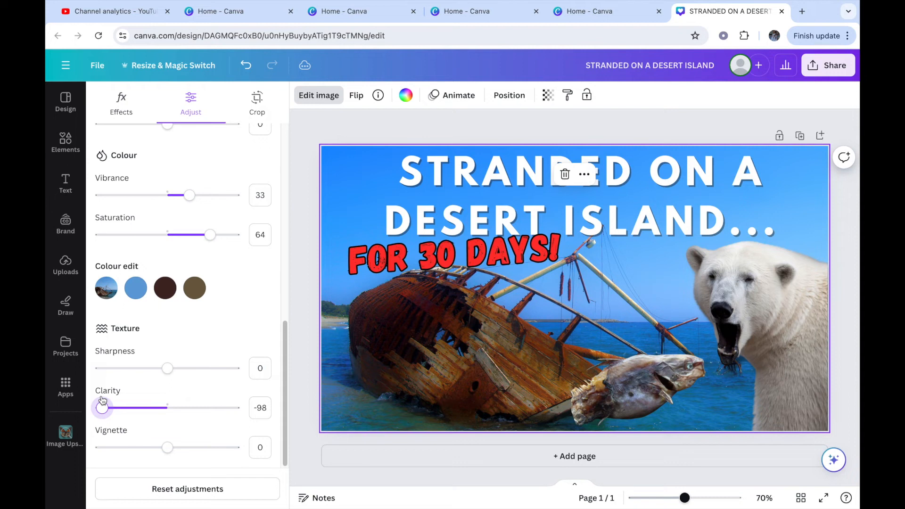
{"action": "left_click_drag", "start_coordinate": [103, 401], "coordinate": [195, 409]}
{"action": "left_click_drag", "start_coordinate": [210, 235], "coordinate": [220, 236]}
{"action": "mouse_move", "coordinate": [190, 196]}
{"action": "left_mouse_down"}
{"action": "mouse_move", "coordinate": [181, 196]}
{"action": "mouse_move", "coordinate": [200, 196]}
{"action": "mouse_move", "coordinate": [189, 197]}
{"action": "left_mouse_up"}
{"action": "left_click", "coordinate": [709, 283]}
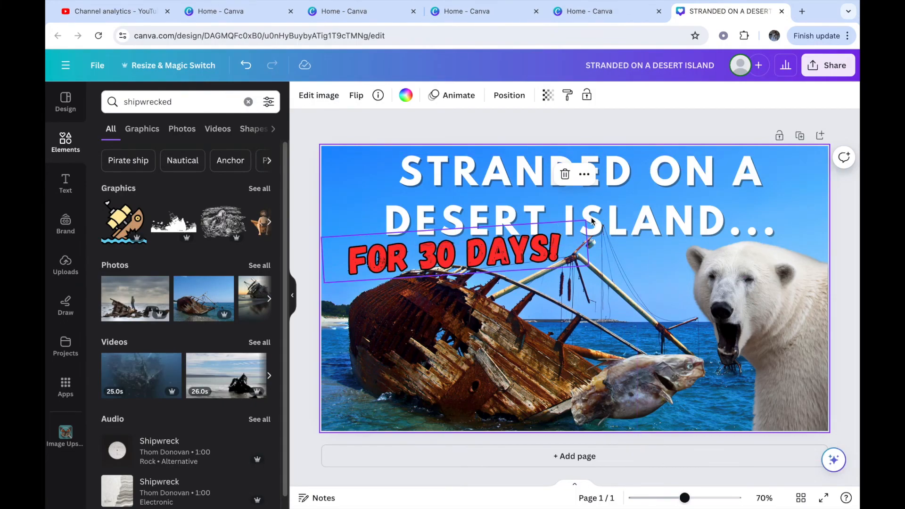
{"action": "left_click", "coordinate": [775, 267]}
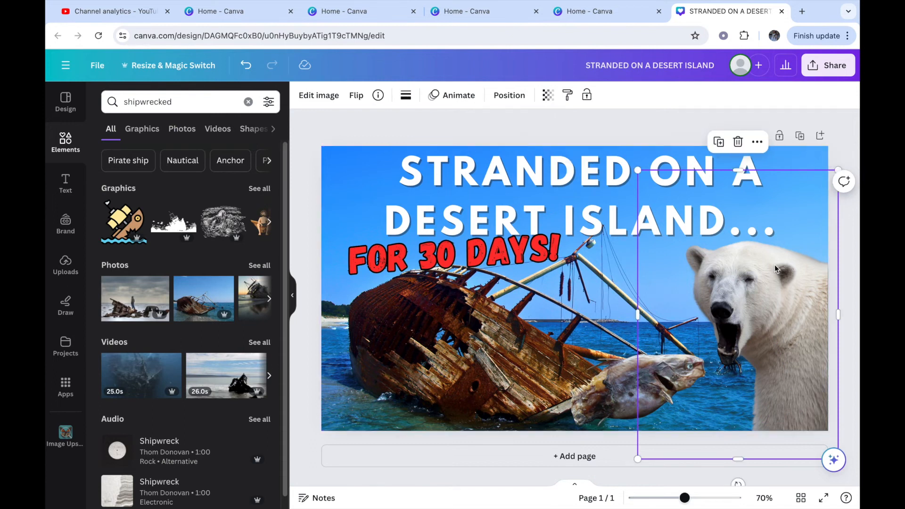
{"action": "left_click", "coordinate": [330, 101]}
{"action": "left_click", "coordinate": [505, 134]}
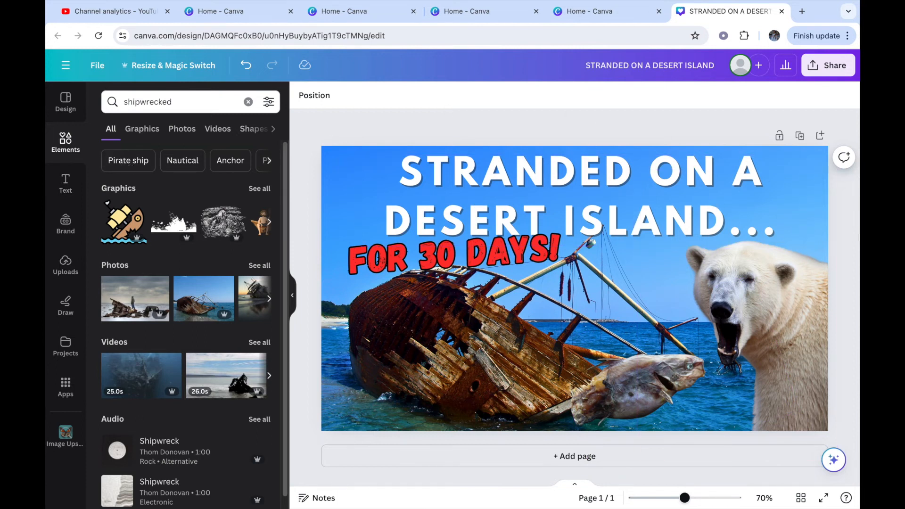
- Look through the uploaded images for photos suitable for the thumbnail, and return to the shipwrecked element results
{"action": "left_click", "coordinate": [66, 267]}
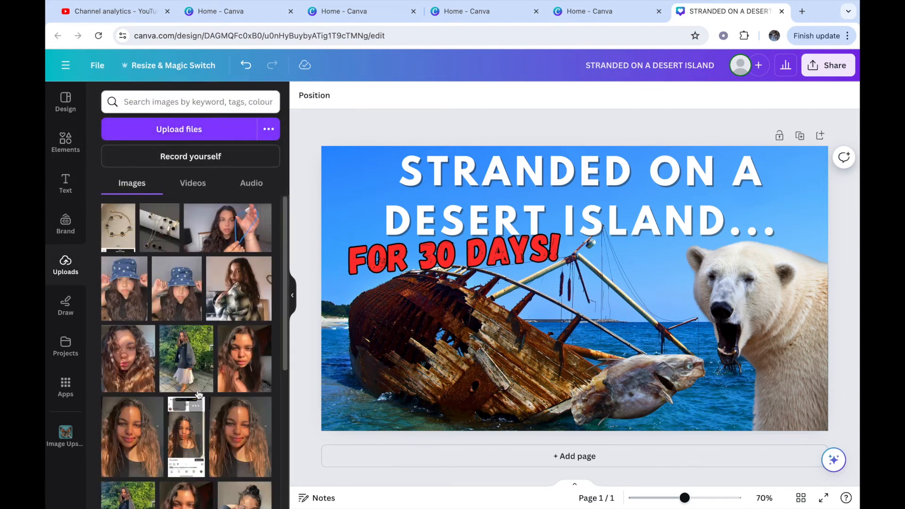
{"action": "left_click_drag", "start_coordinate": [285, 237], "coordinate": [293, 206]}
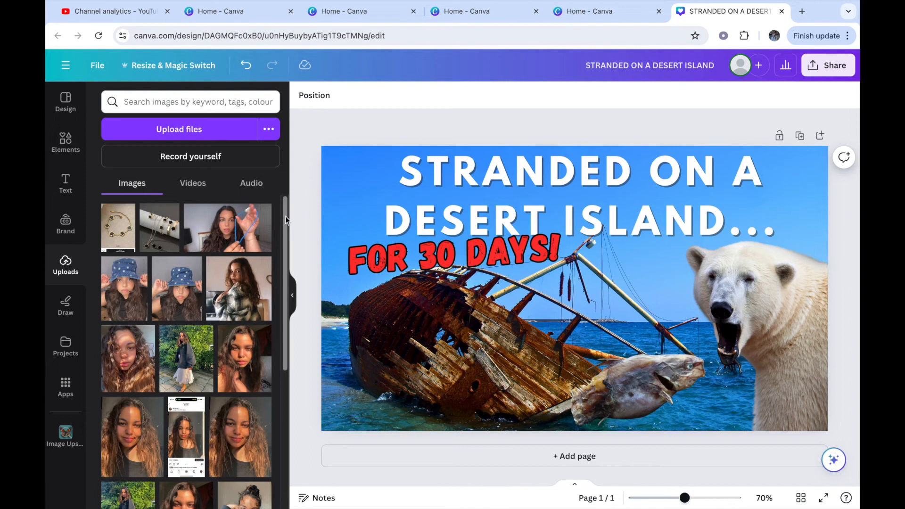
{"action": "scroll", "coordinate": [285, 246], "scroll_direction": "down", "scroll_amount": 1}
{"action": "scroll", "coordinate": [286, 246], "scroll_direction": "down", "scroll_amount": 3}
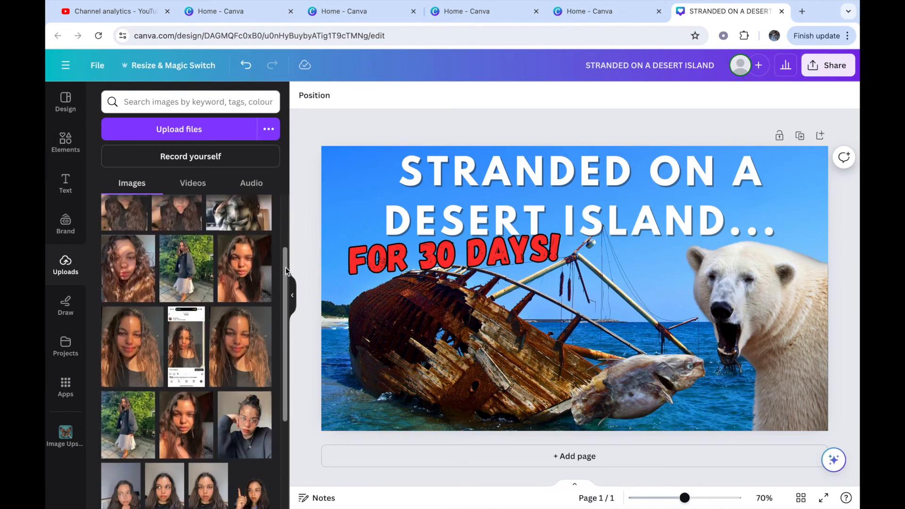
{"action": "left_click_drag", "start_coordinate": [286, 268], "coordinate": [282, 199]}
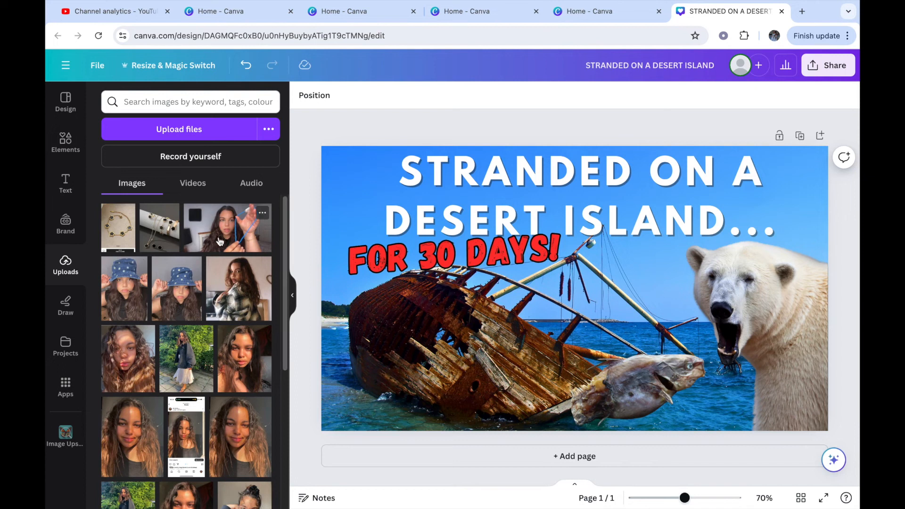
{"action": "left_click", "coordinate": [66, 141]}
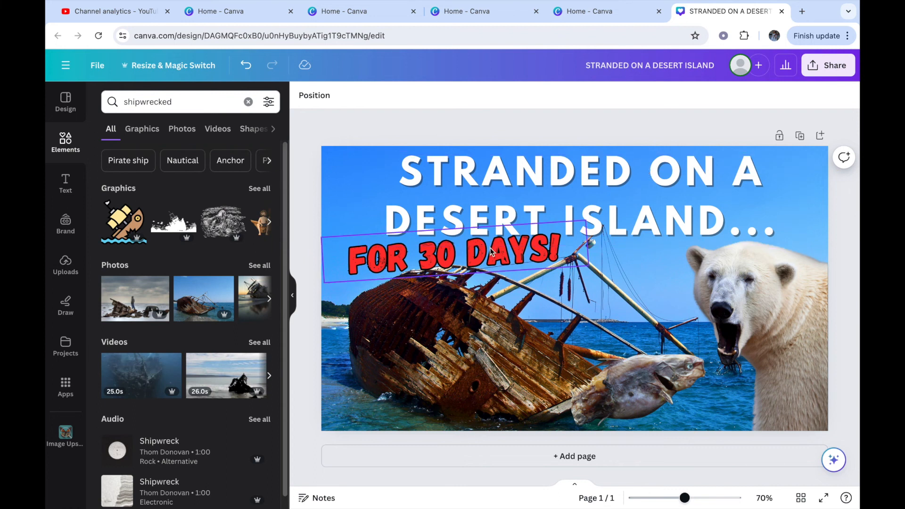
- Nudge the red "FOR 30 DAYS!" heading slightly upward, closer to the main title, and deselect it
{"action": "left_click", "coordinate": [379, 273]}
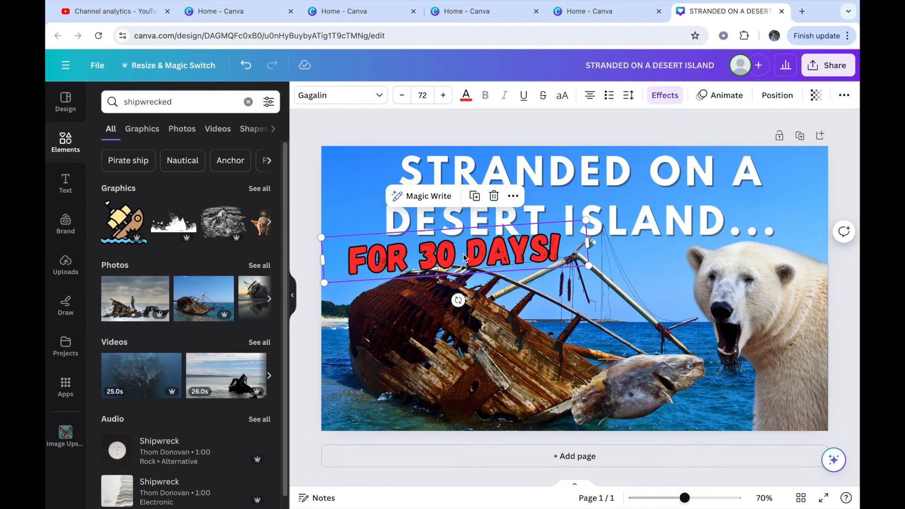
{"action": "left_click_drag", "start_coordinate": [464, 256], "coordinate": [463, 254]}
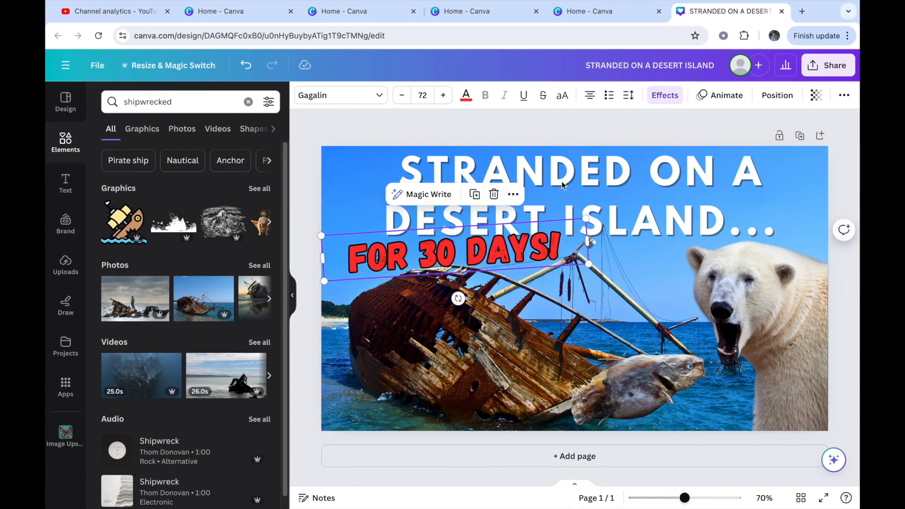
{"action": "left_click", "coordinate": [737, 143]}
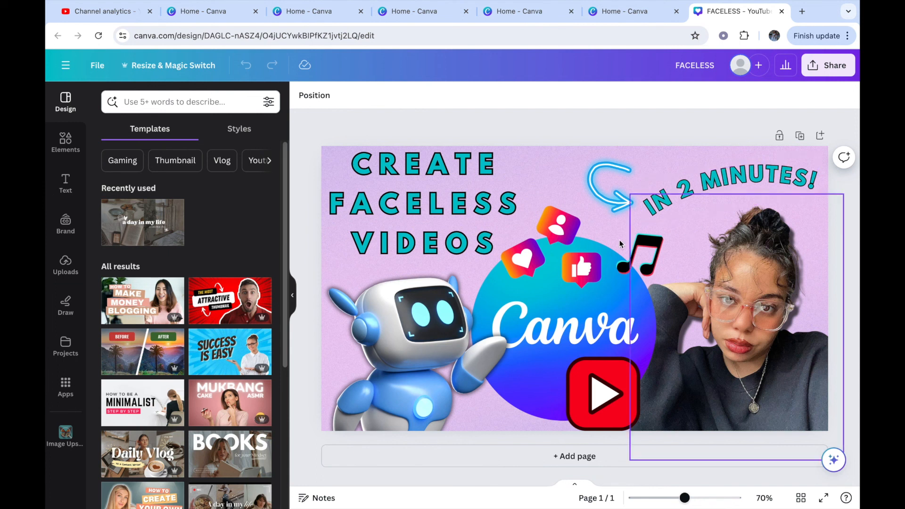
- Open the elements library in the FACELESS thumbnail design
{"action": "left_click", "coordinate": [68, 143]}
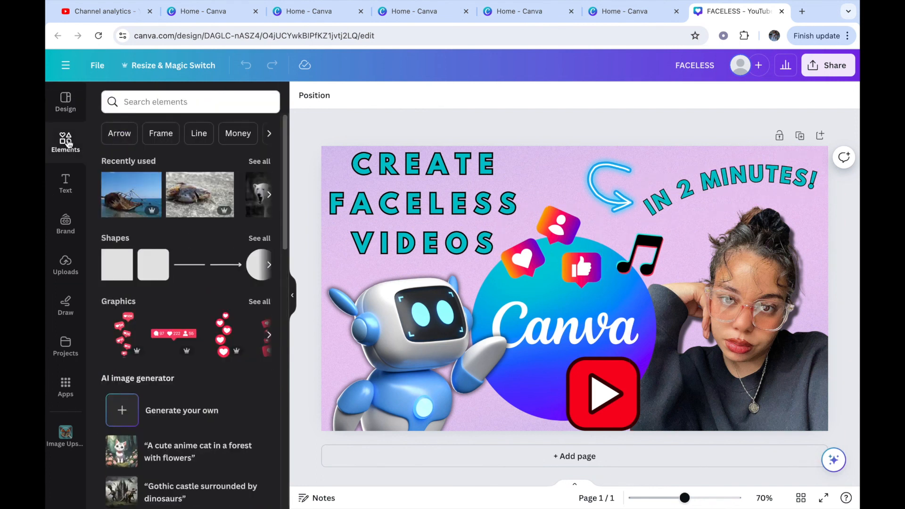